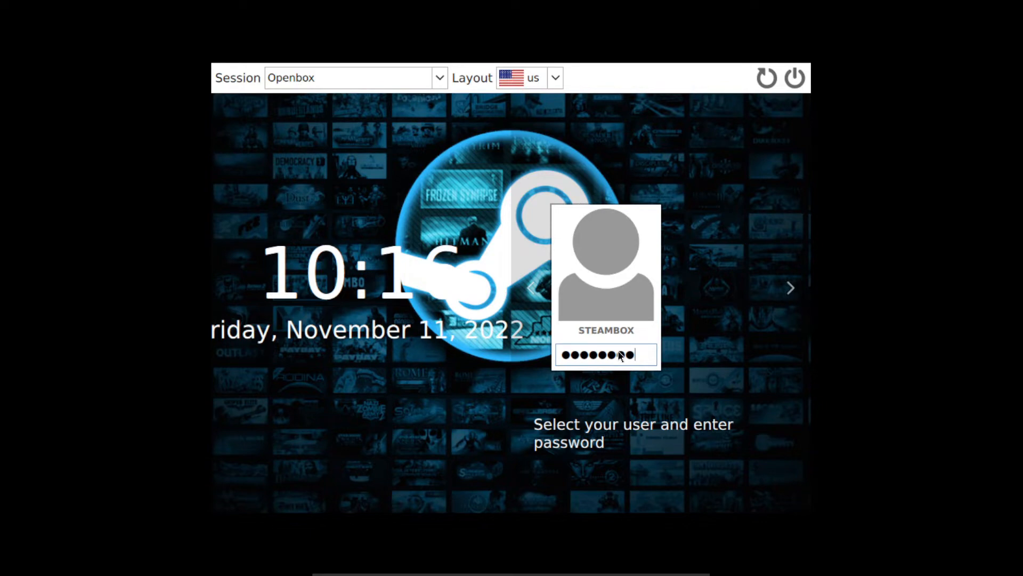
Log in to the Openbox session with the account password already entered, and open the Store in Steam Big Picture.
key("Return")
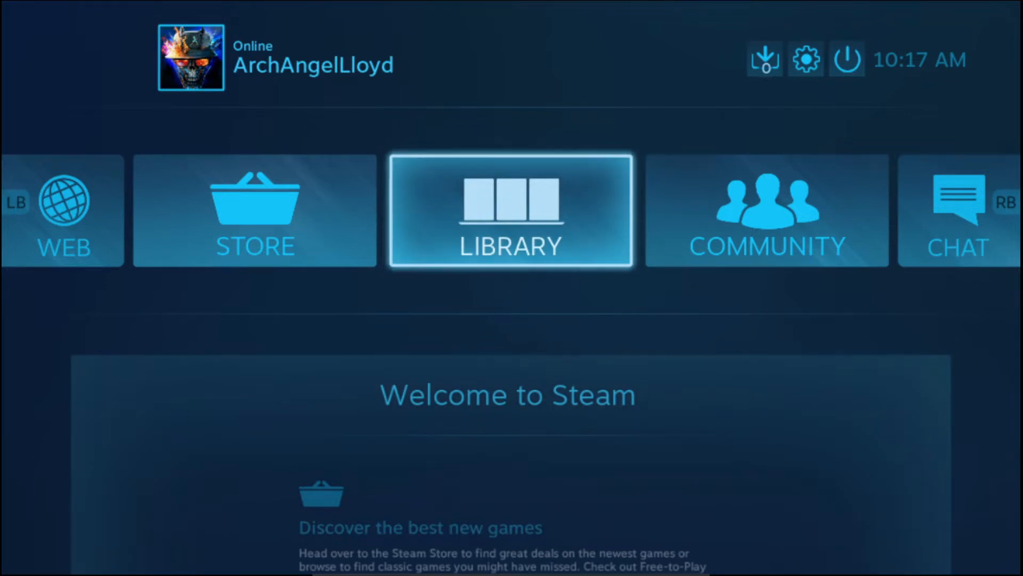
left_click(235, 237)
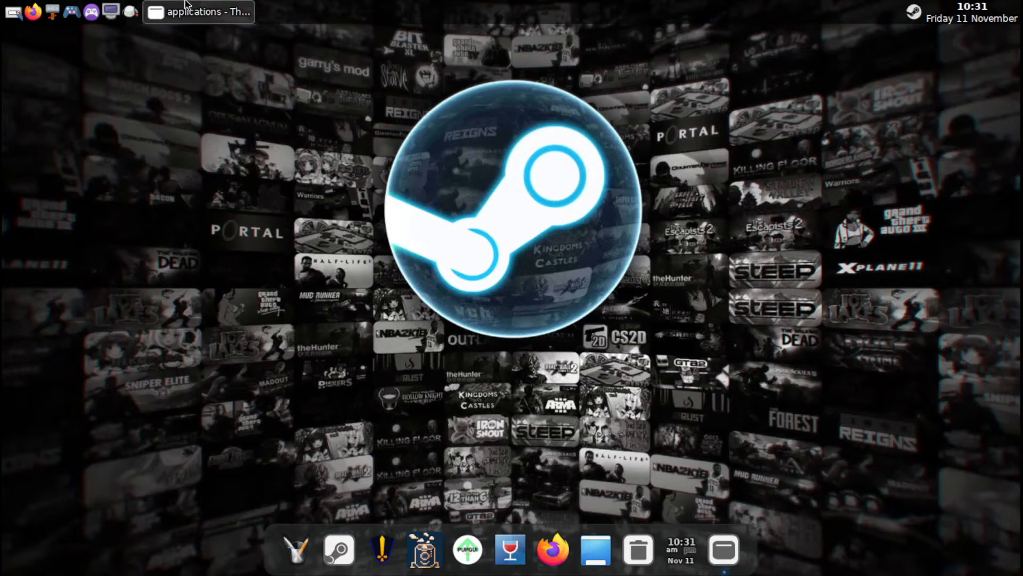
Bring up the Flatpak applications folder and try to add the com.github.Matoking.protontricks.desktop launcher to the dock.
left_click(195, 13)
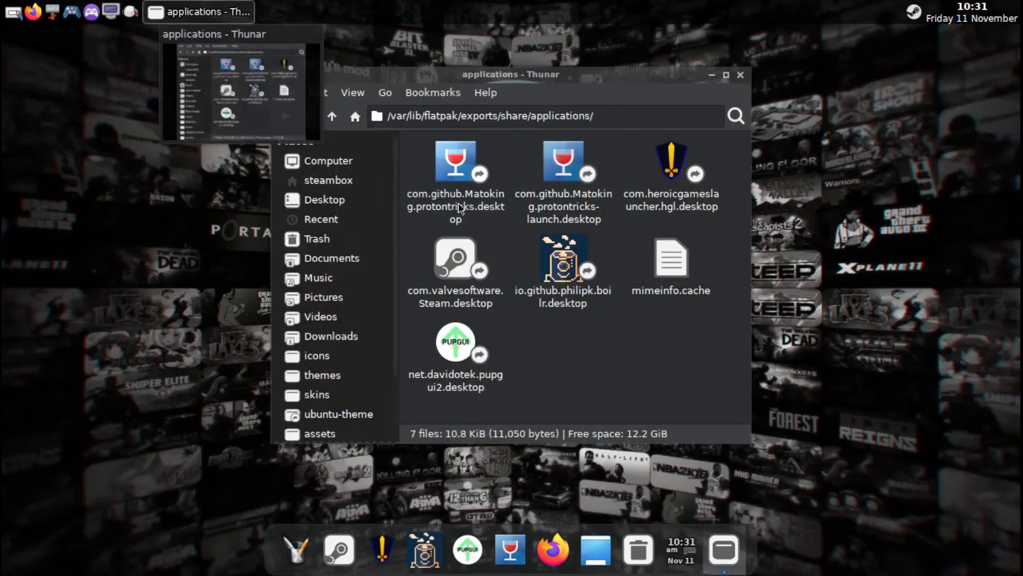
left_click(727, 75)
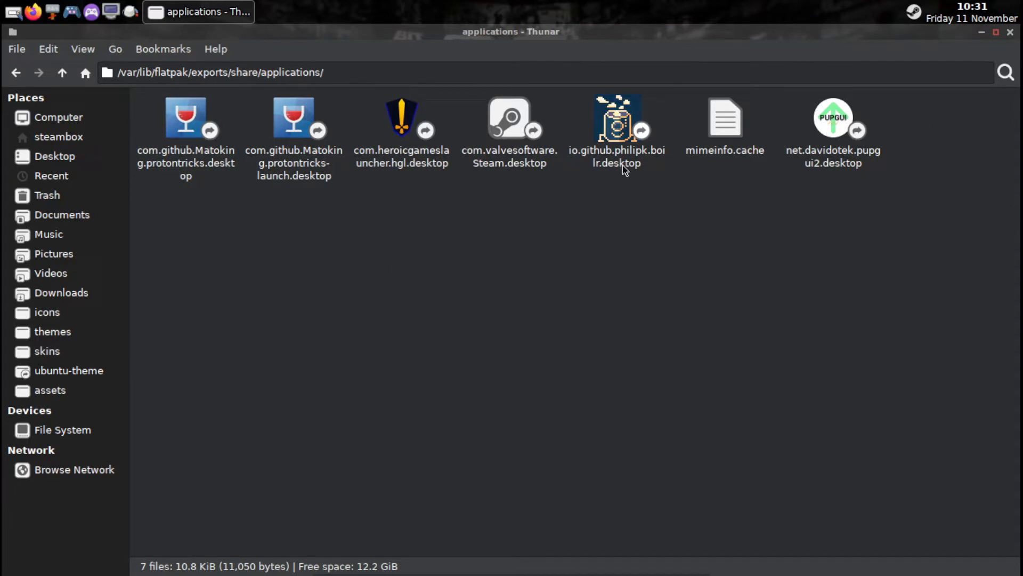
left_click(996, 33)
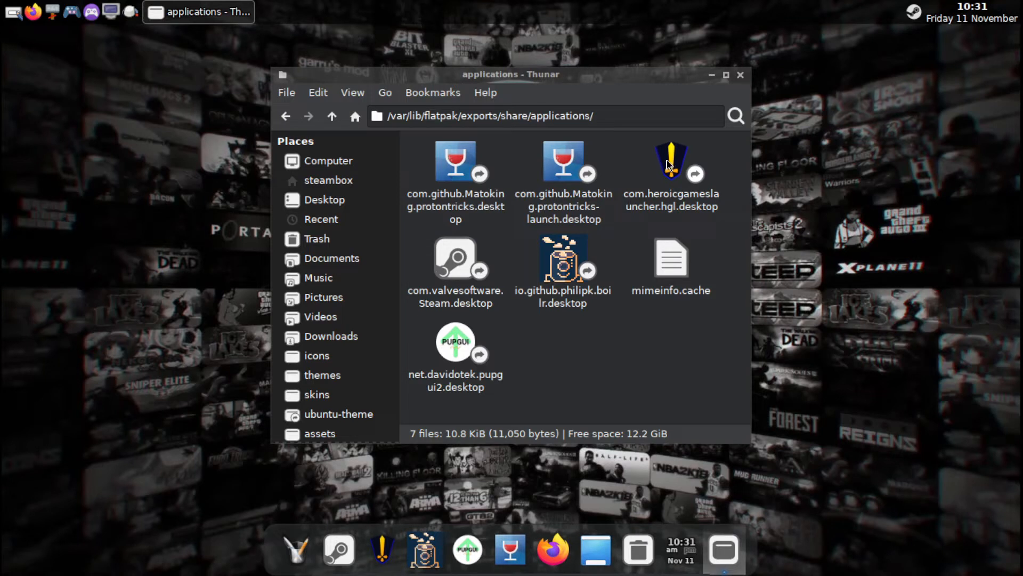
left_click_drag(462, 162, 481, 540)
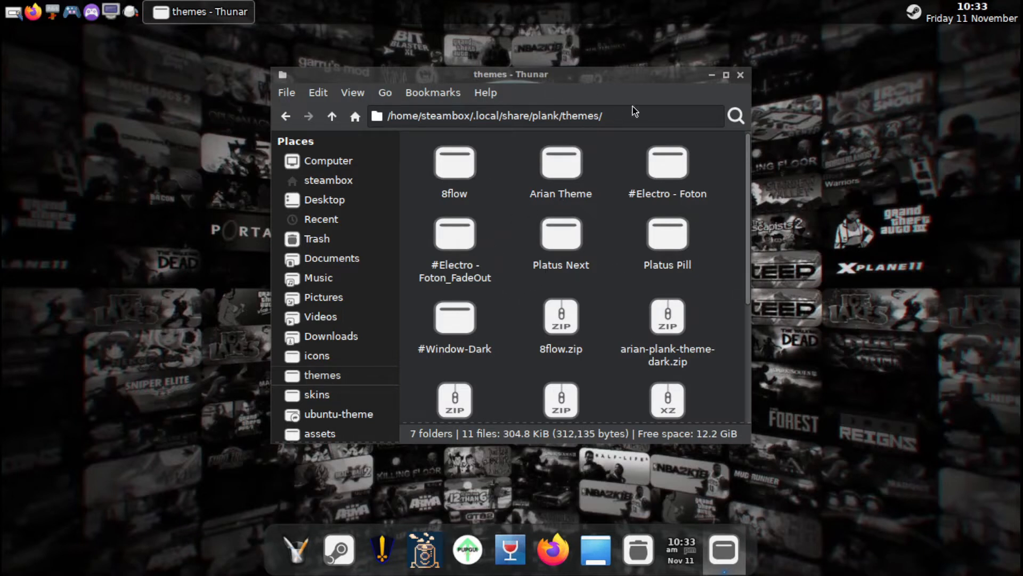
Minimize the themes folder window and open the dock's preferences.
left_click(713, 76)
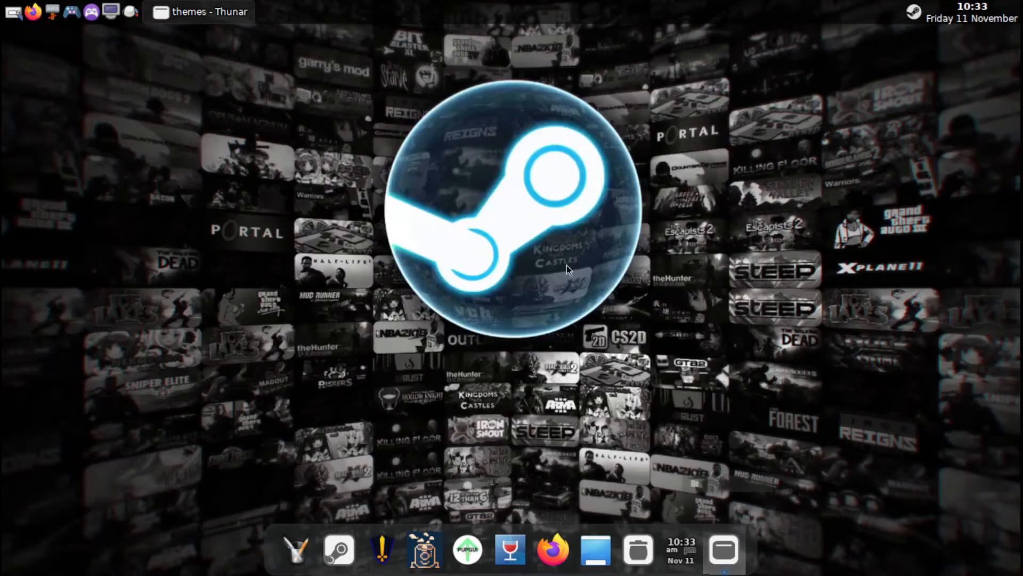
right_click(486, 571)
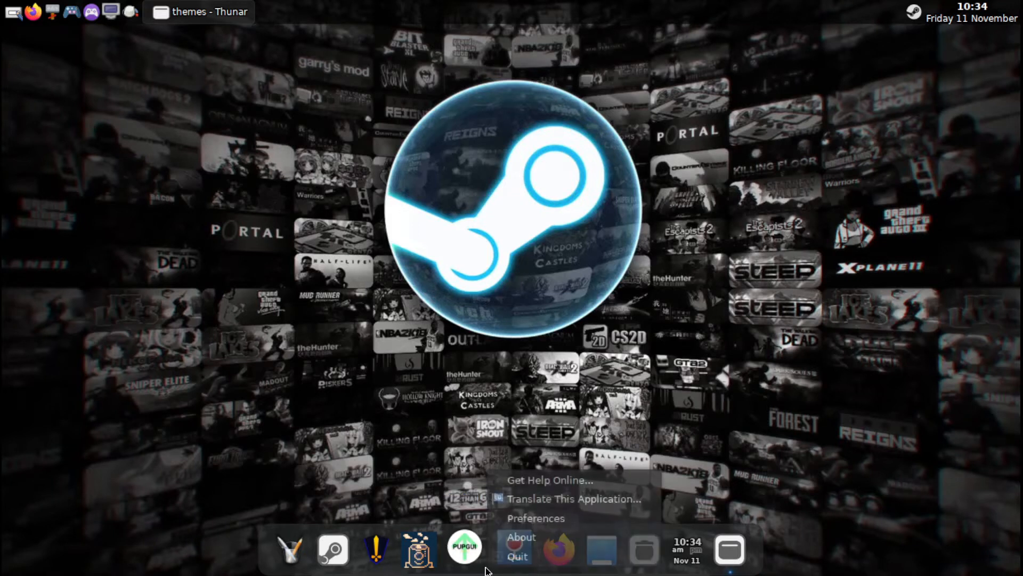
left_click(518, 518)
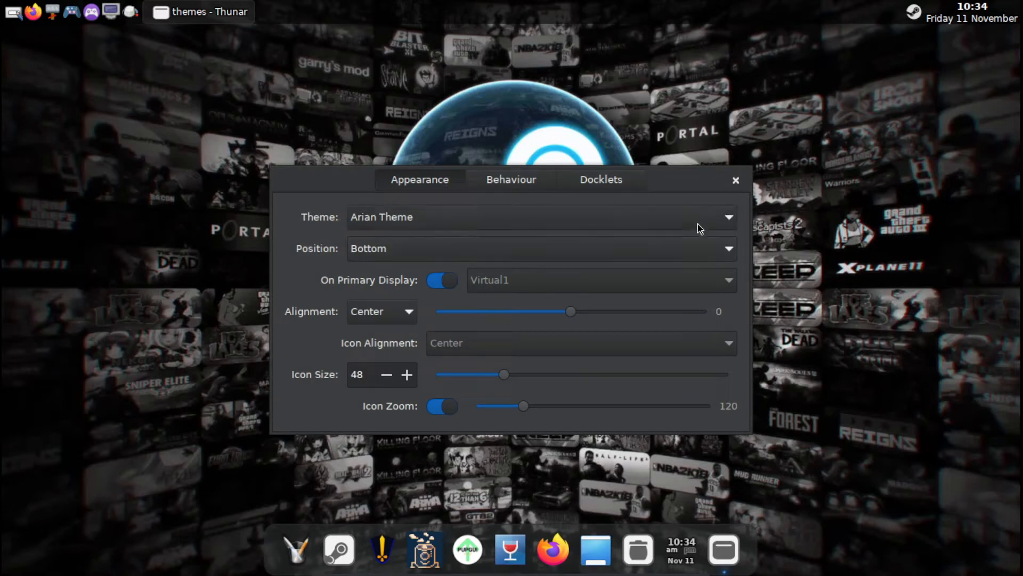
Try the Platus Next and Platus Pill themes on the dock, and switch back to Arian Theme.
left_click(727, 218)
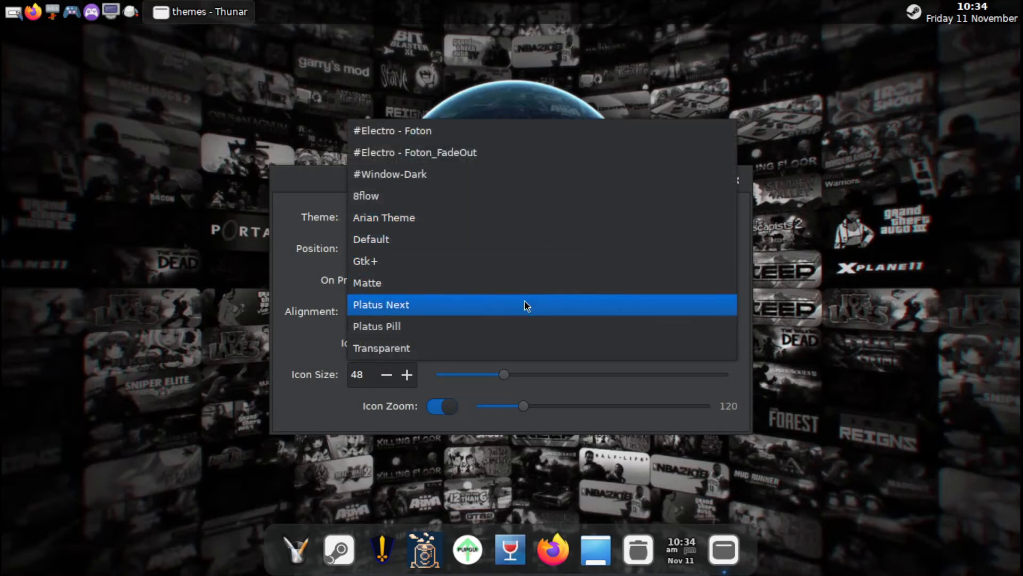
left_click(524, 309)
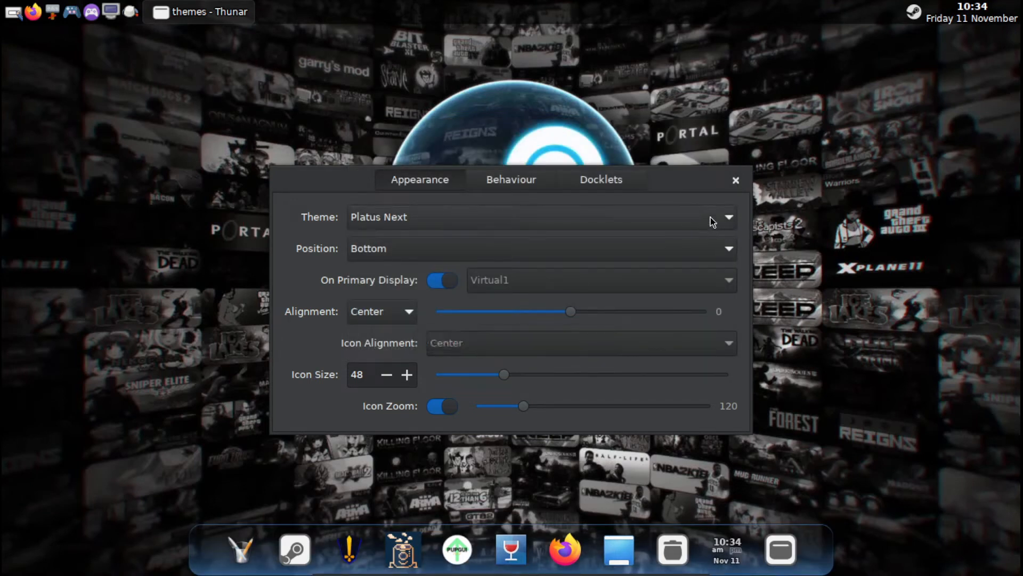
left_click(725, 220)
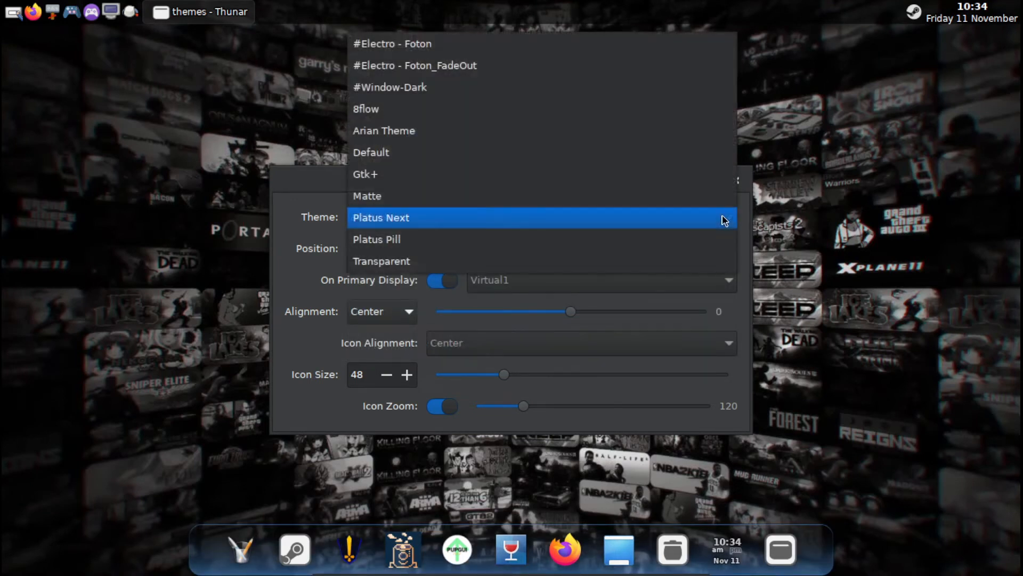
left_click(607, 239)
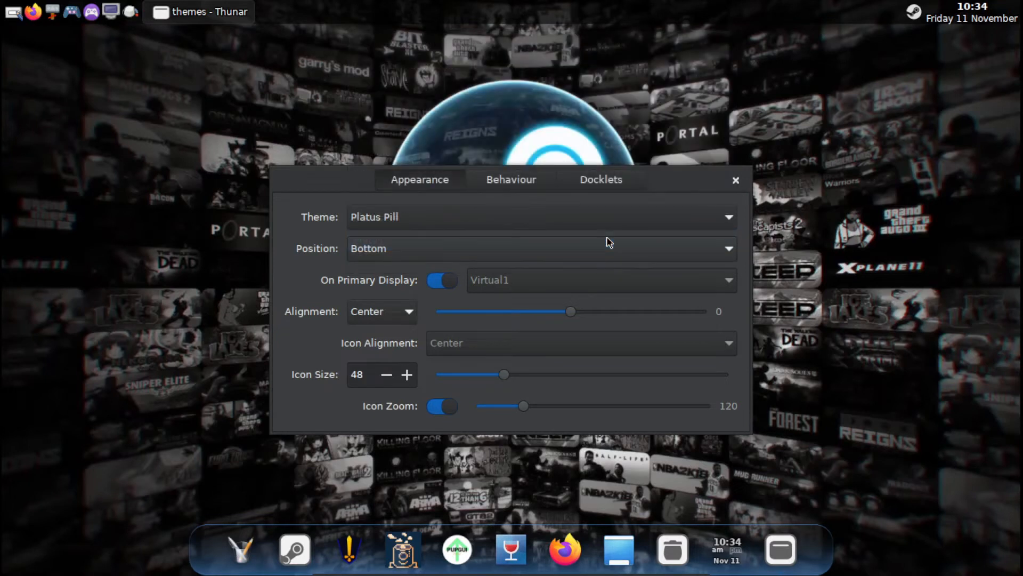
left_click(723, 220)
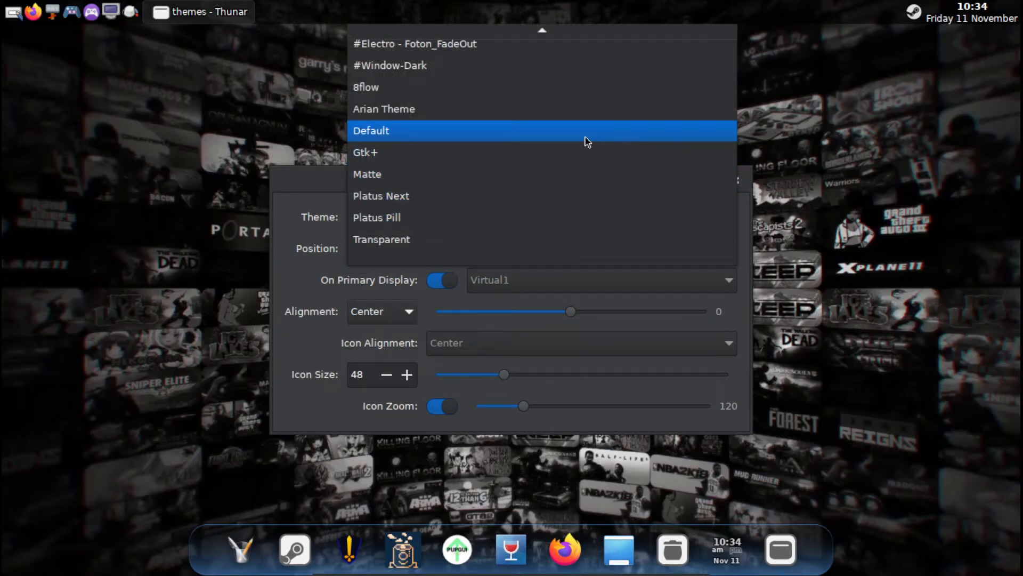
left_click(569, 118)
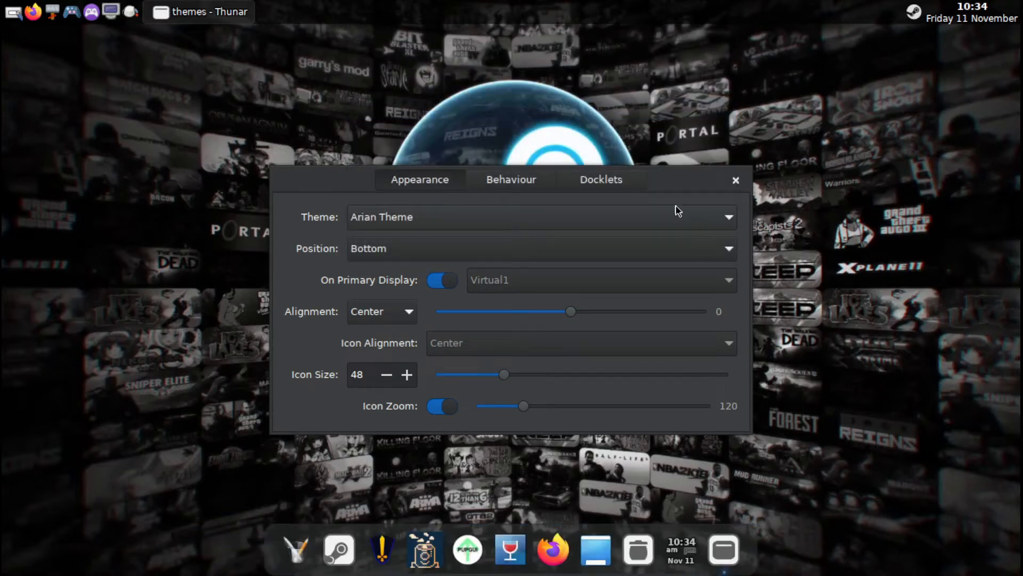
View the available docklets in the dock preferences and close the dialog.
left_click(613, 180)
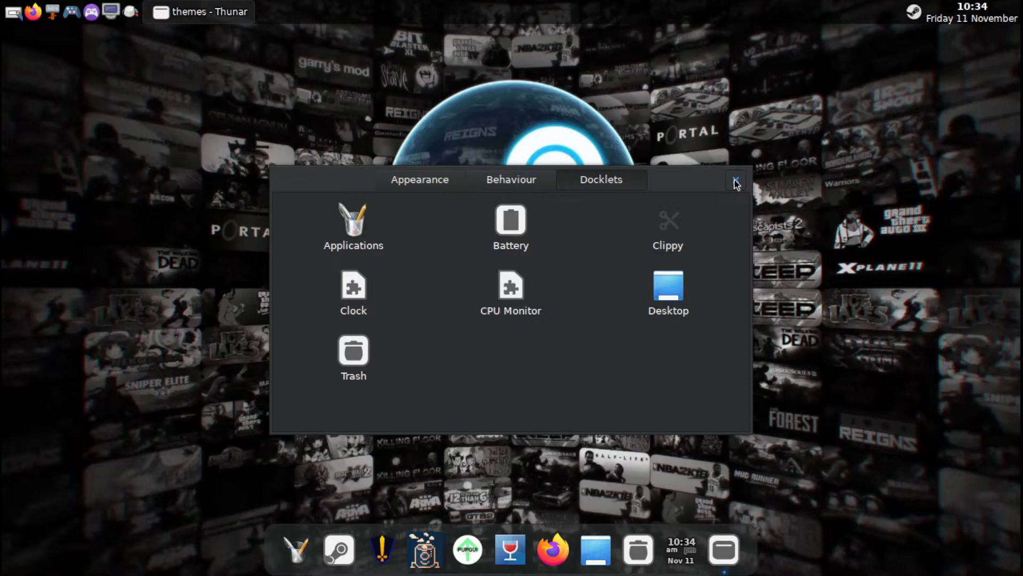
left_click(736, 182)
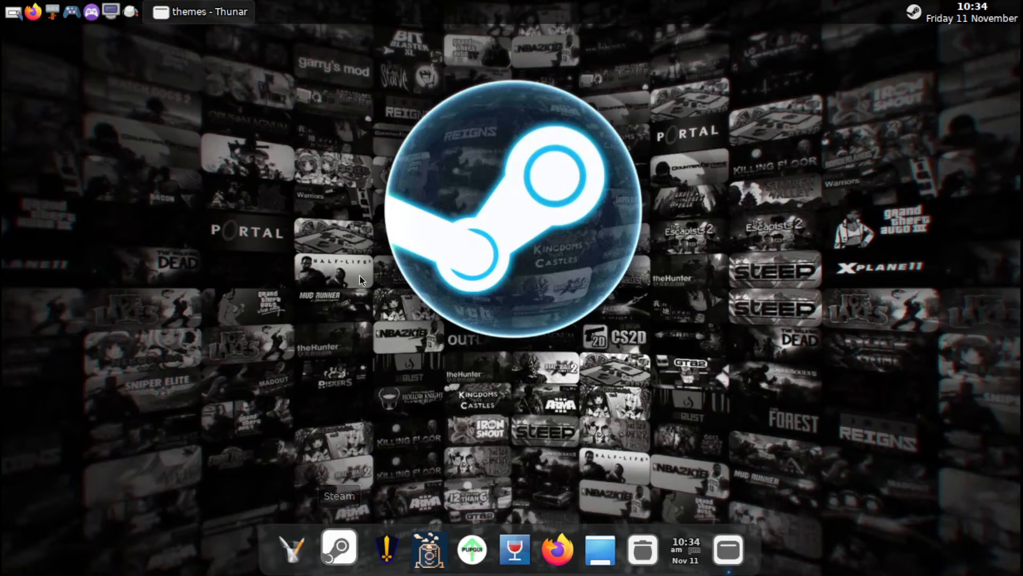
Restore the file manager window, look over the Plank themes folder, and go to the home folder.
left_click(212, 15)
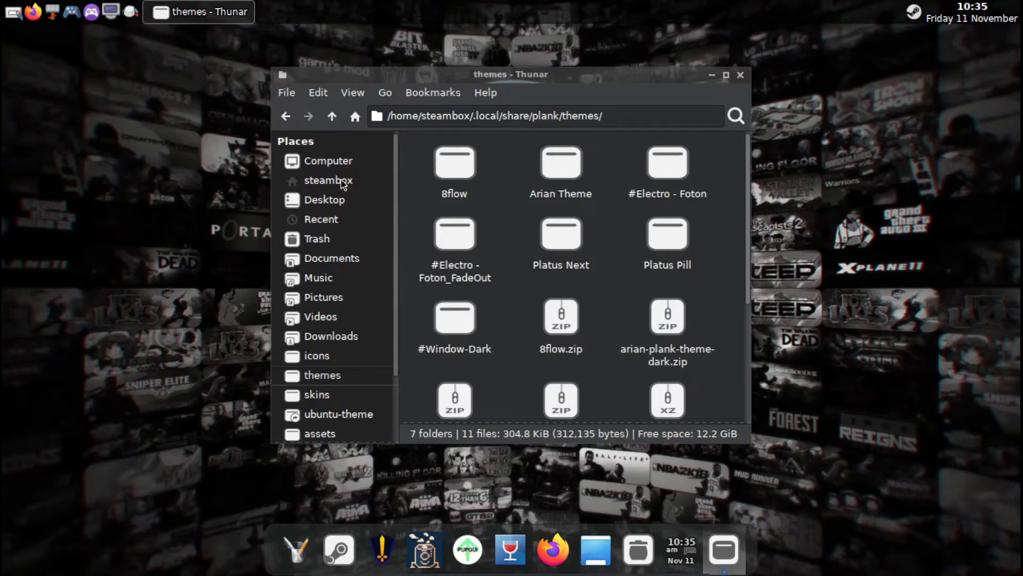
scroll(513, 242, "down", 1)
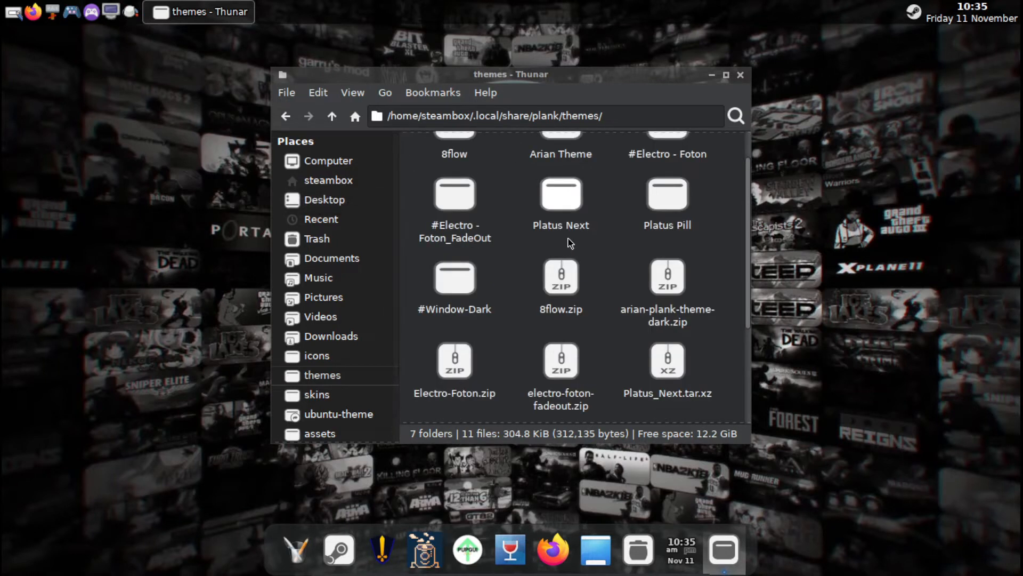
left_click(313, 184)
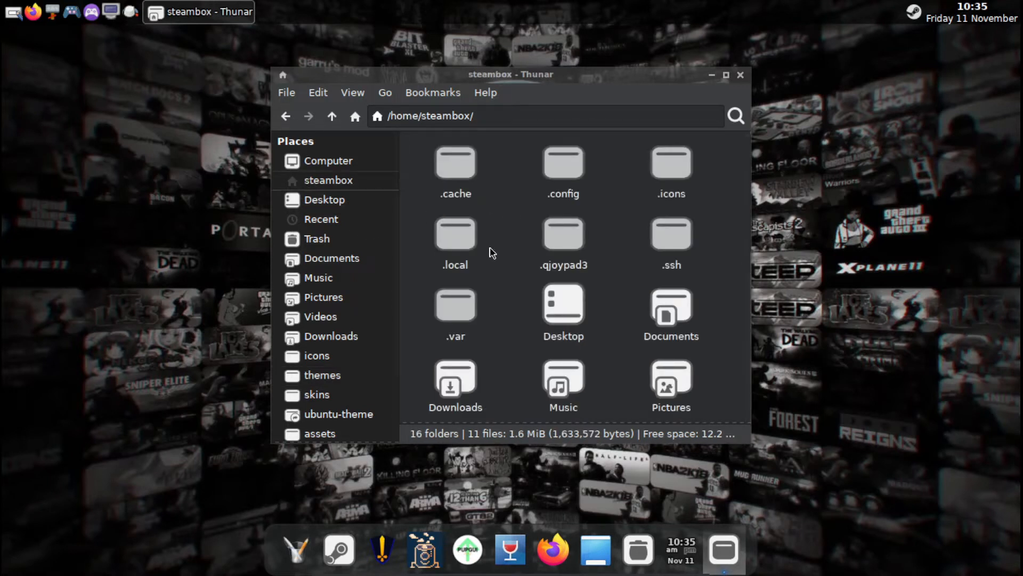
double_click(456, 258)
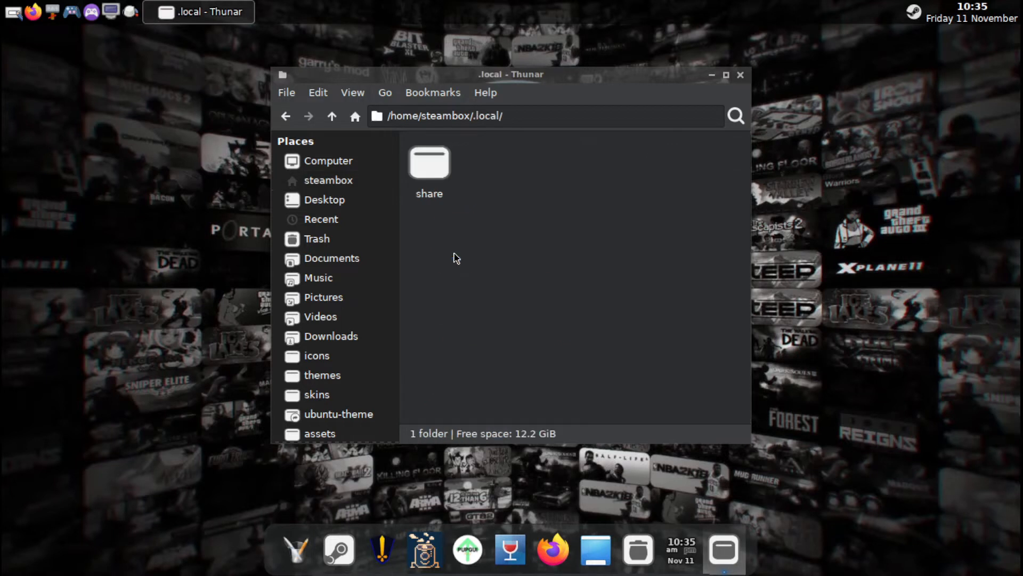
double_click(438, 176)
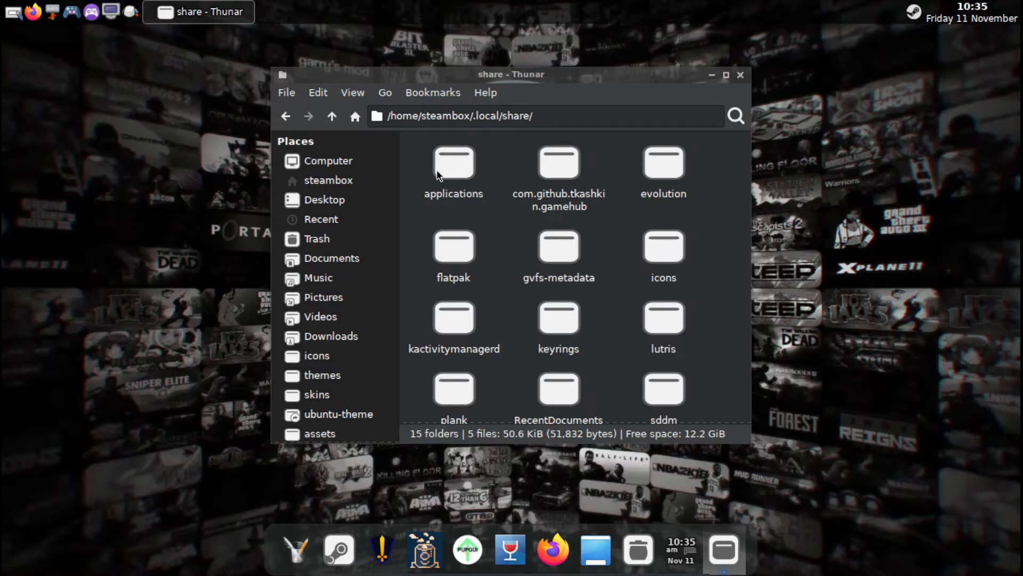
left_click(288, 116)
left_click(288, 116)
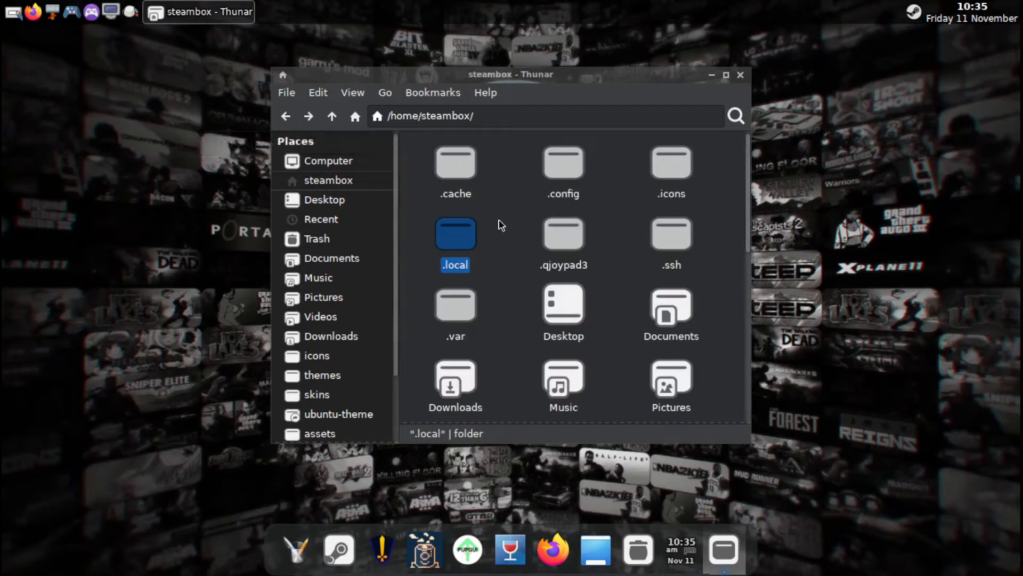
Open the openbox folder inside the home folder's .config directory.
double_click(561, 160)
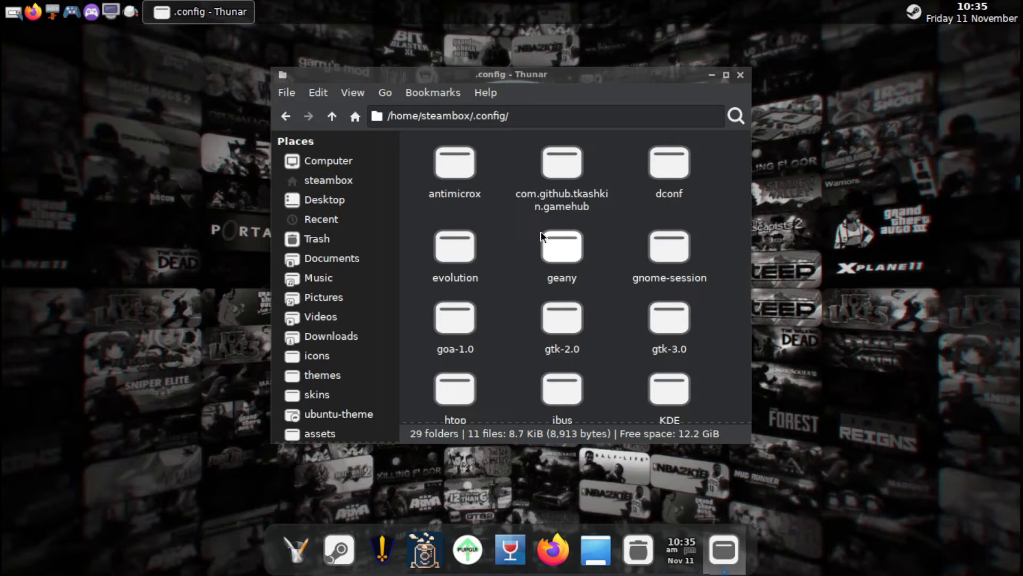
scroll(542, 236, "down", 5)
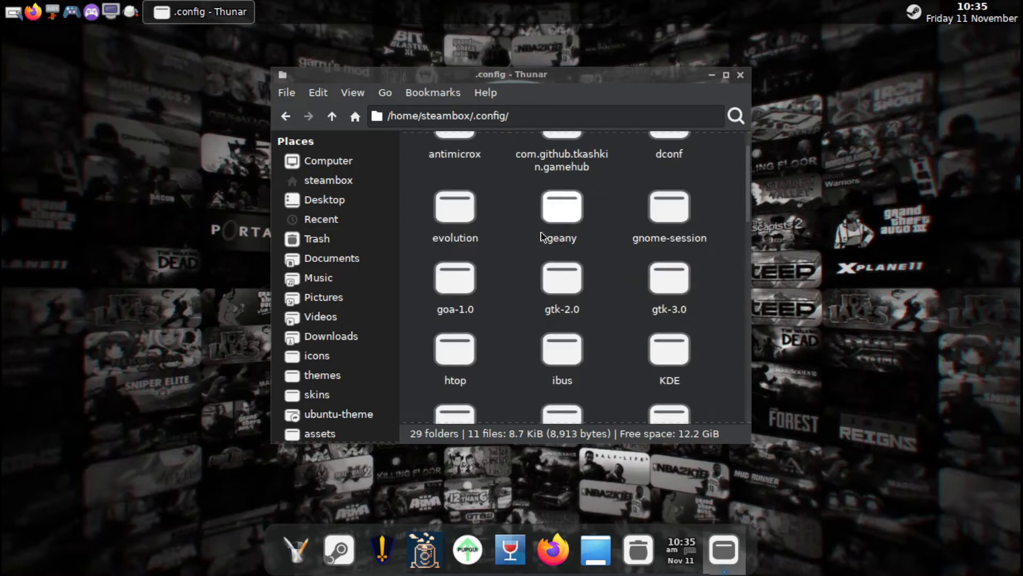
scroll(542, 235, "down", 2)
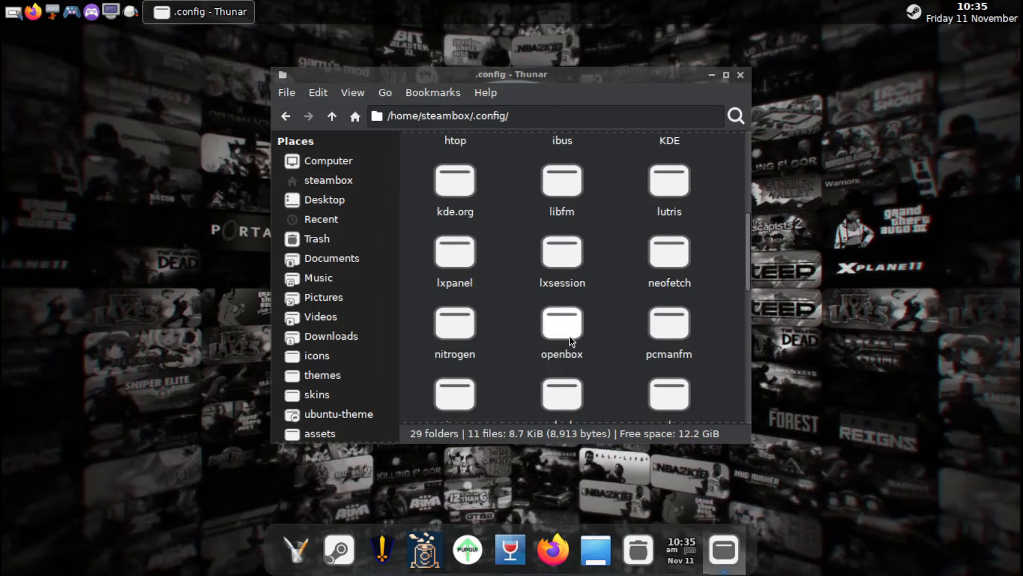
double_click(571, 344)
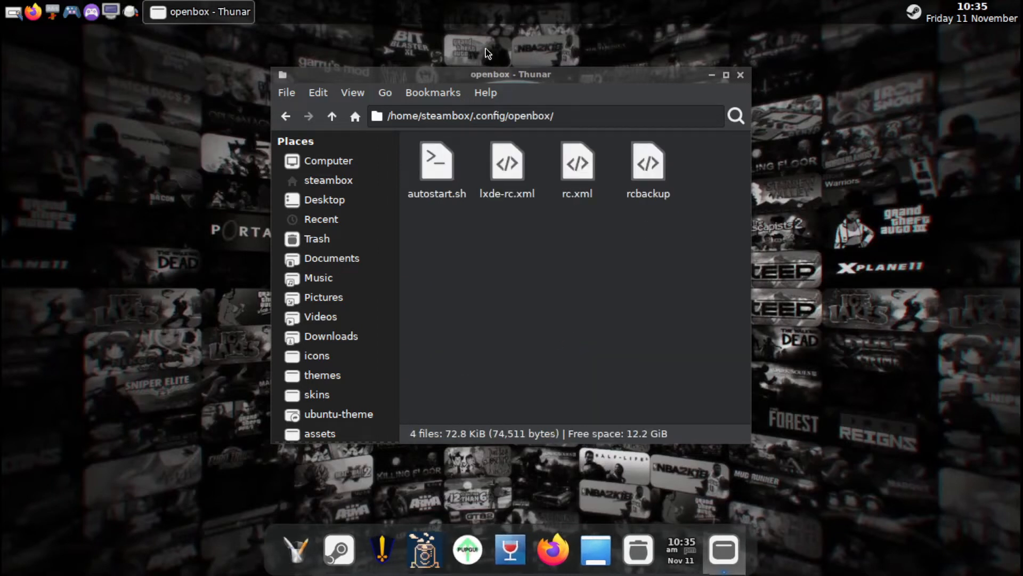
Open autostart.sh in Geany and place the cursor on the empty line after the flatpak Steam command.
right_click(449, 170)
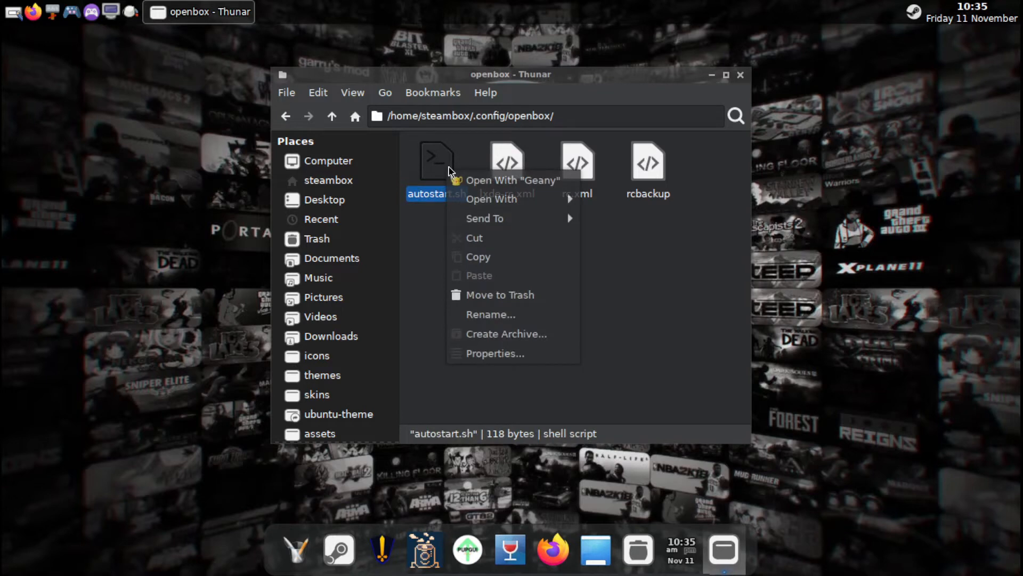
mouse_move(491, 204)
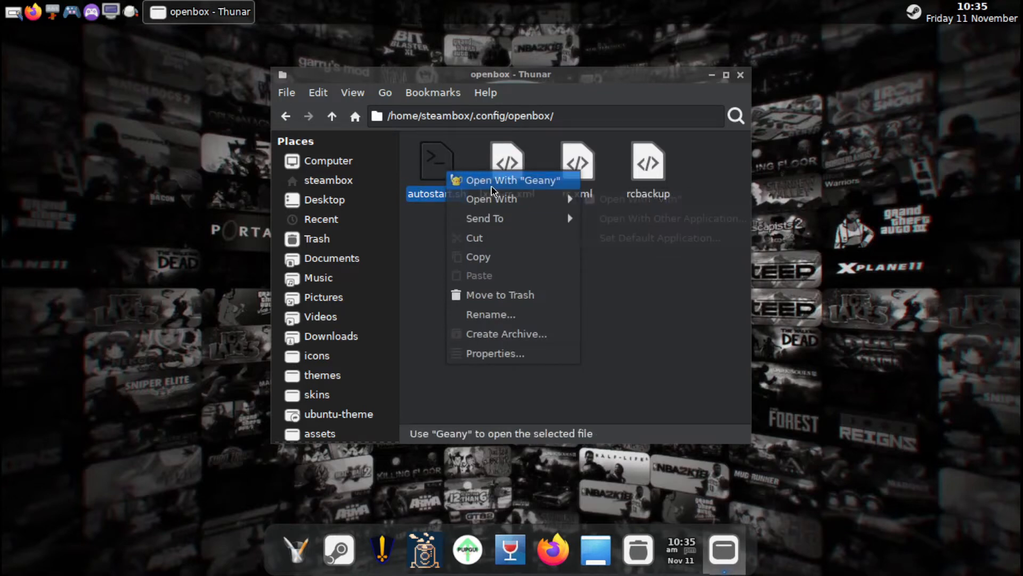
left_click(500, 184)
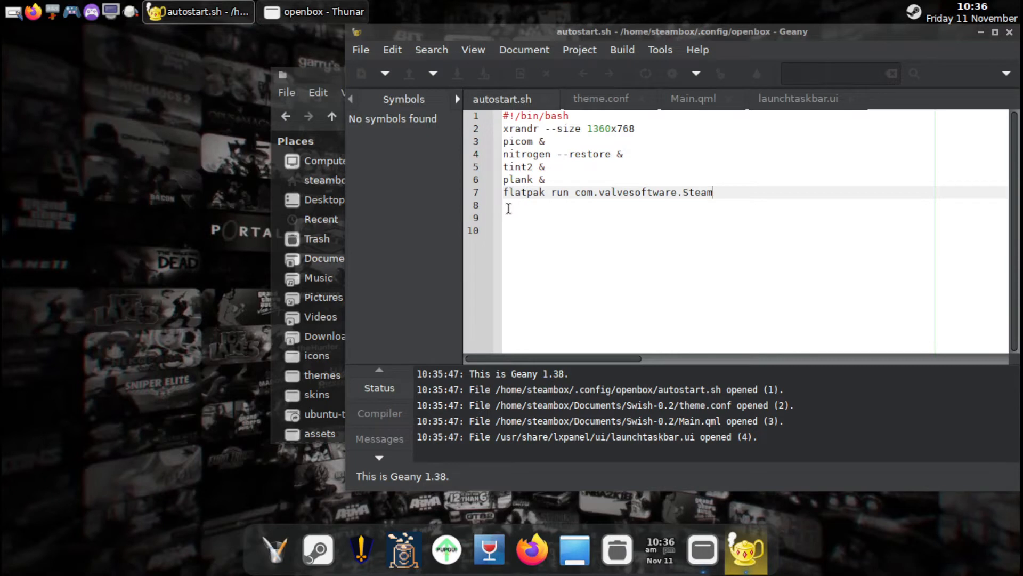
left_click(508, 208)
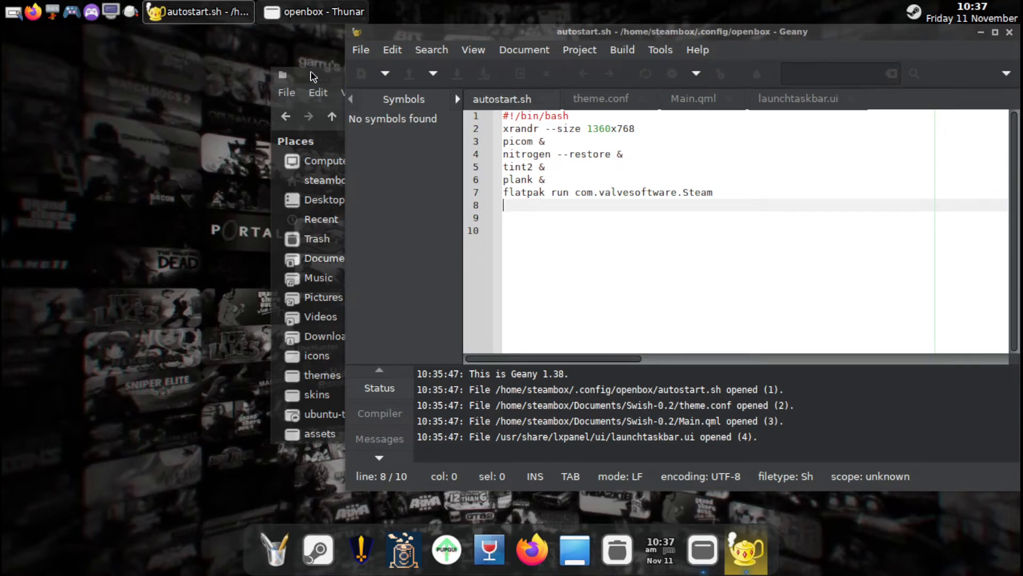
Switch to the Thunar file manager, return to the home folder, and open its .local/share folder.
left_click(315, 80)
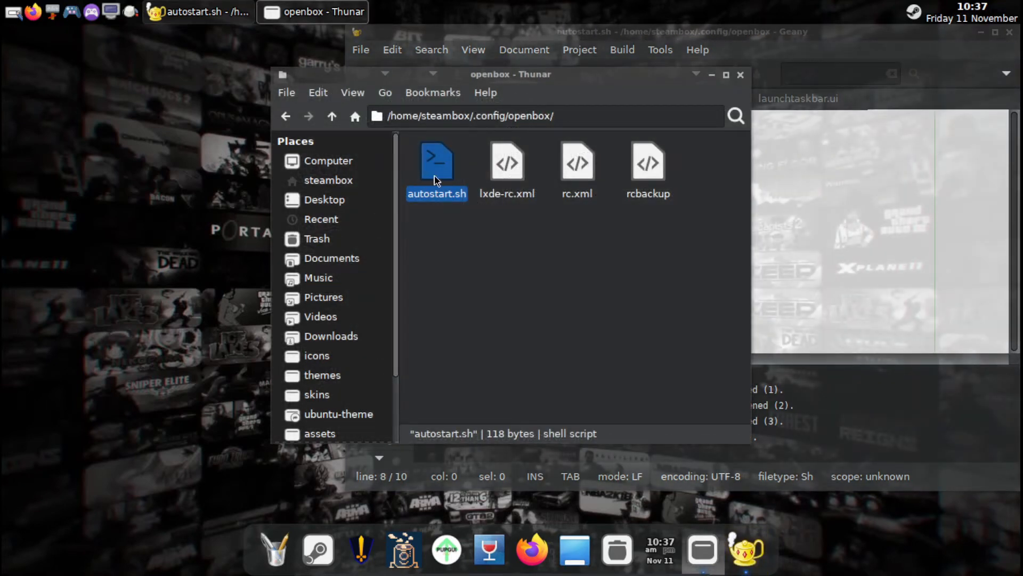
left_click(286, 116)
left_click(286, 116)
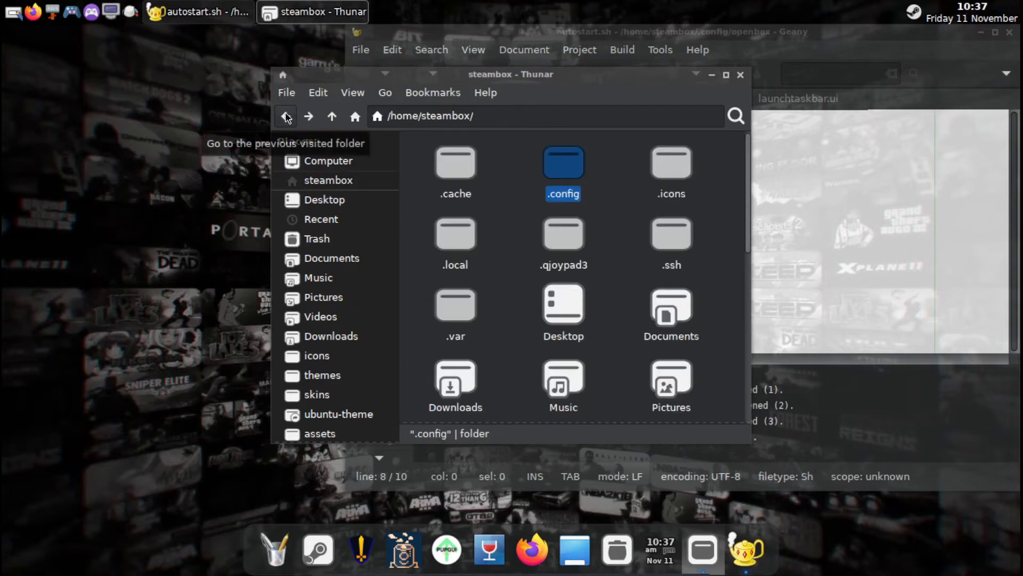
double_click(459, 233)
left_click(444, 178)
double_click(444, 178)
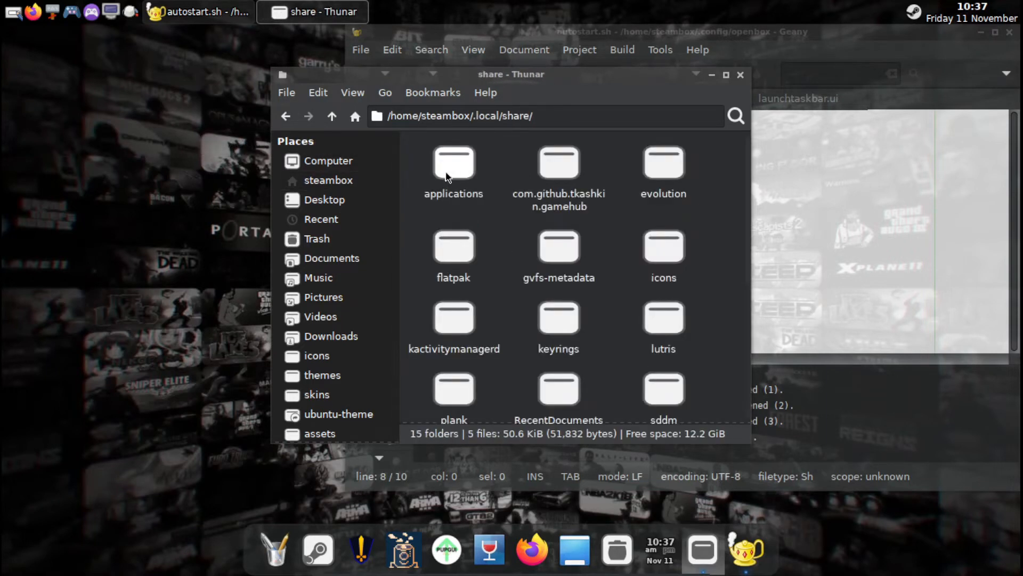
Look through the .local/share folder and open its flatpak folder.
scroll(560, 280, "down", 3)
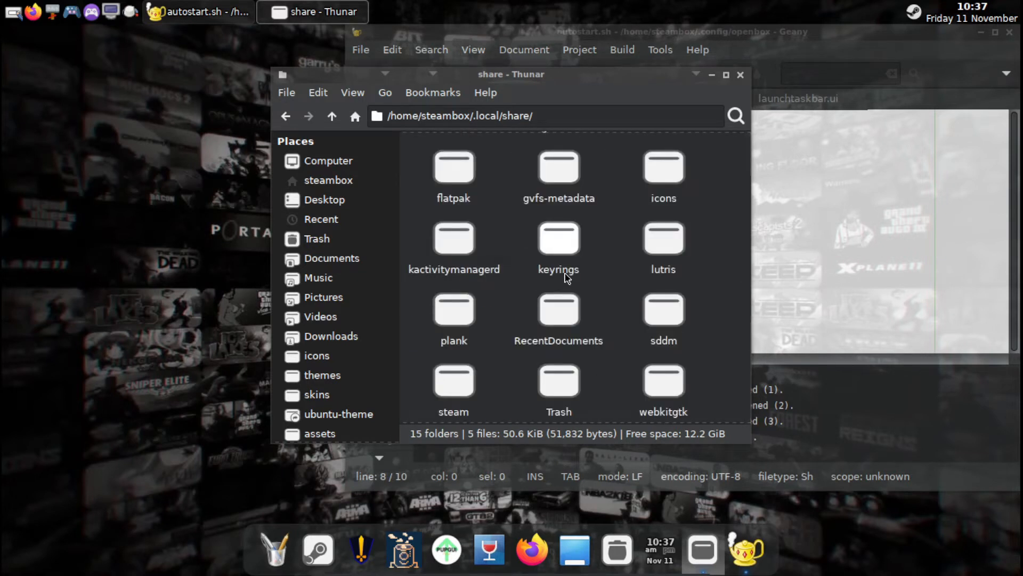
scroll(566, 277, "down", 1)
scroll(565, 274, "down", 2)
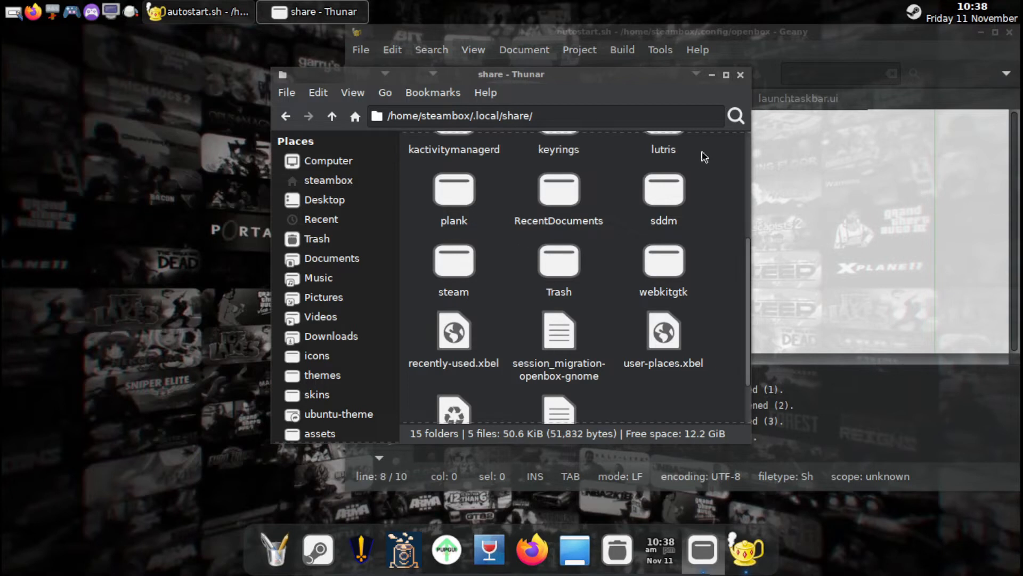
scroll(618, 286, "up", 2)
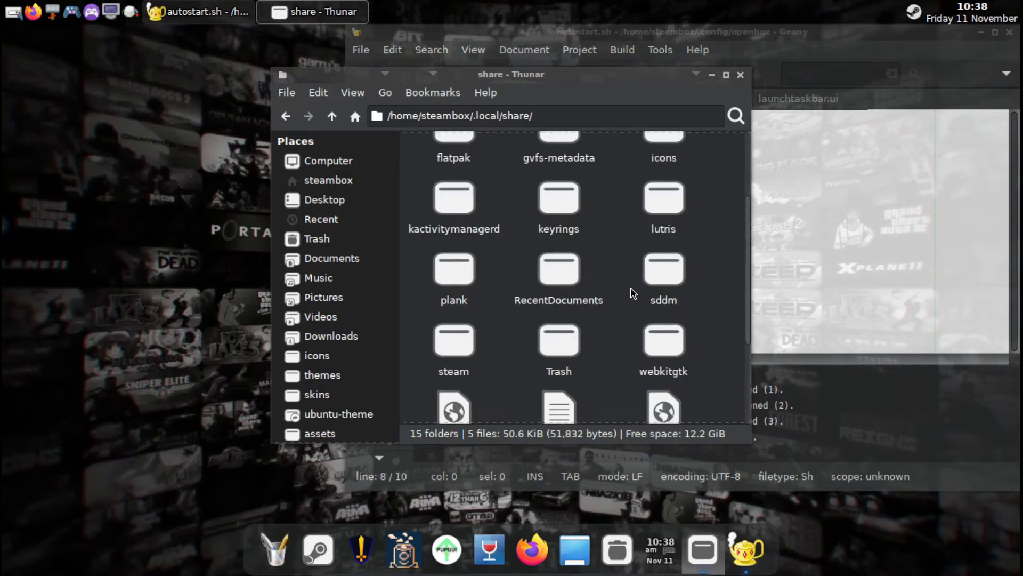
scroll(632, 293, "up", 1)
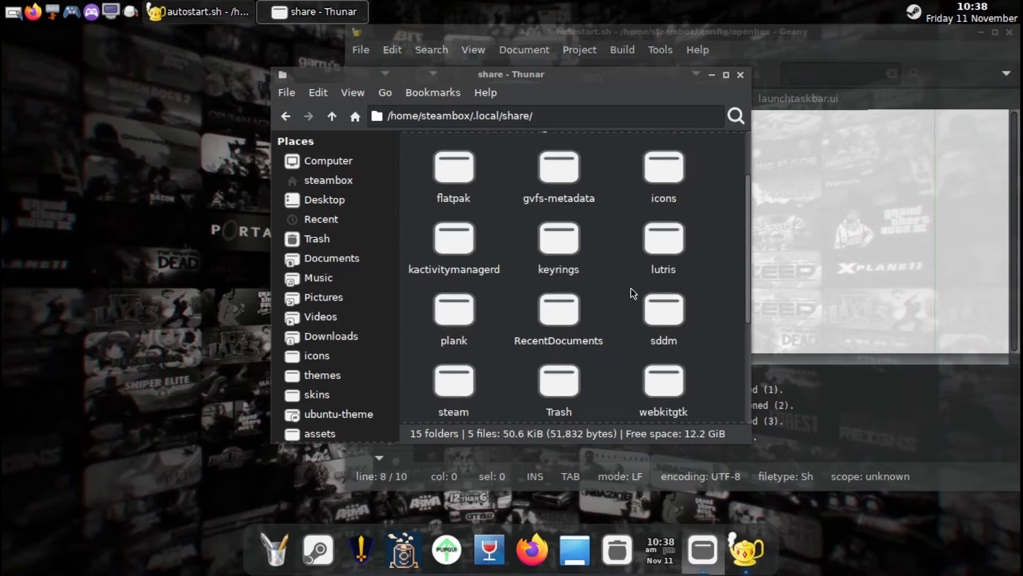
double_click(469, 177)
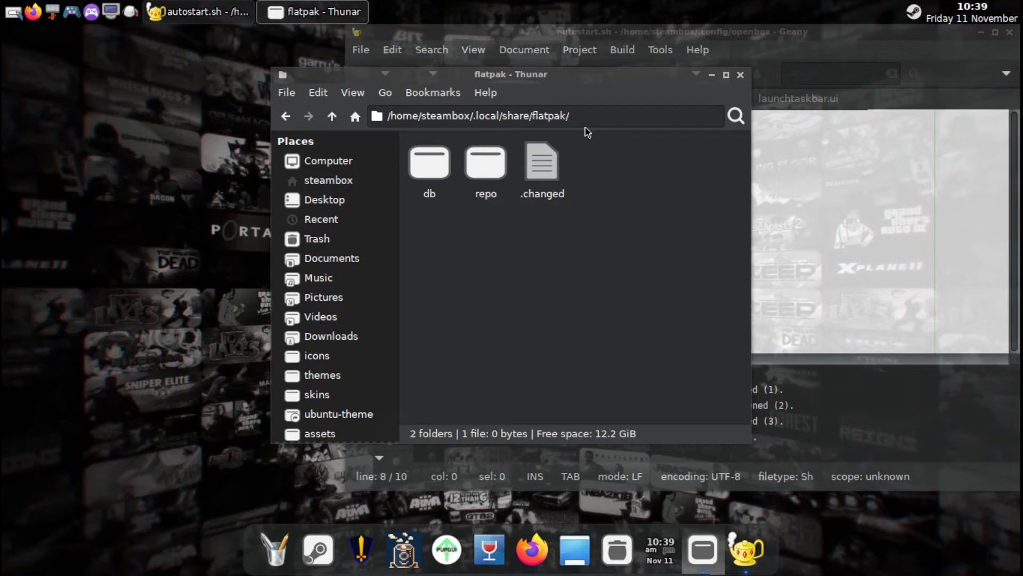
Create a new folder named exports inside the flatpak folder.
right_click(457, 274)
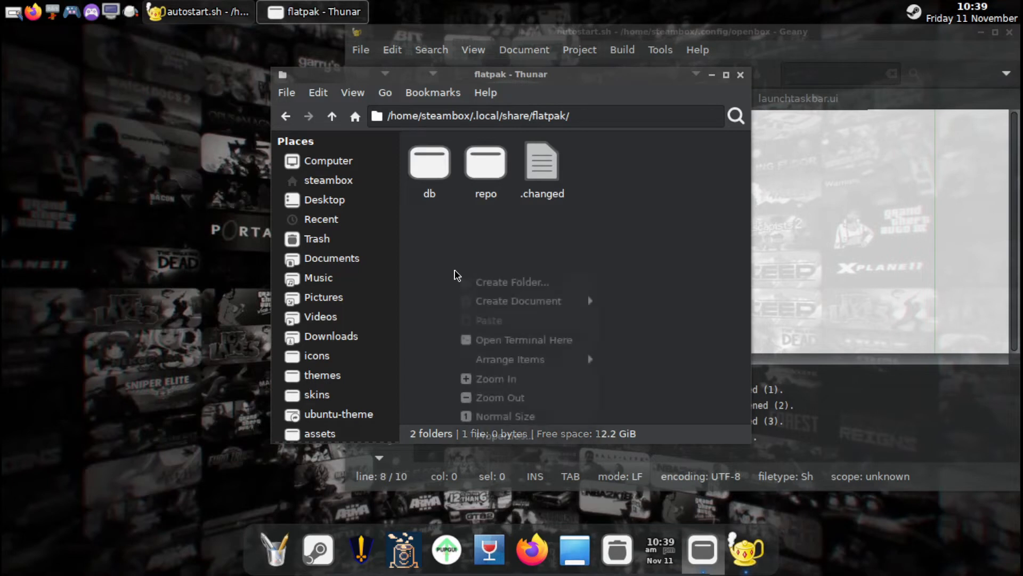
left_click(503, 283)
key("BackSpace")
type("exports")
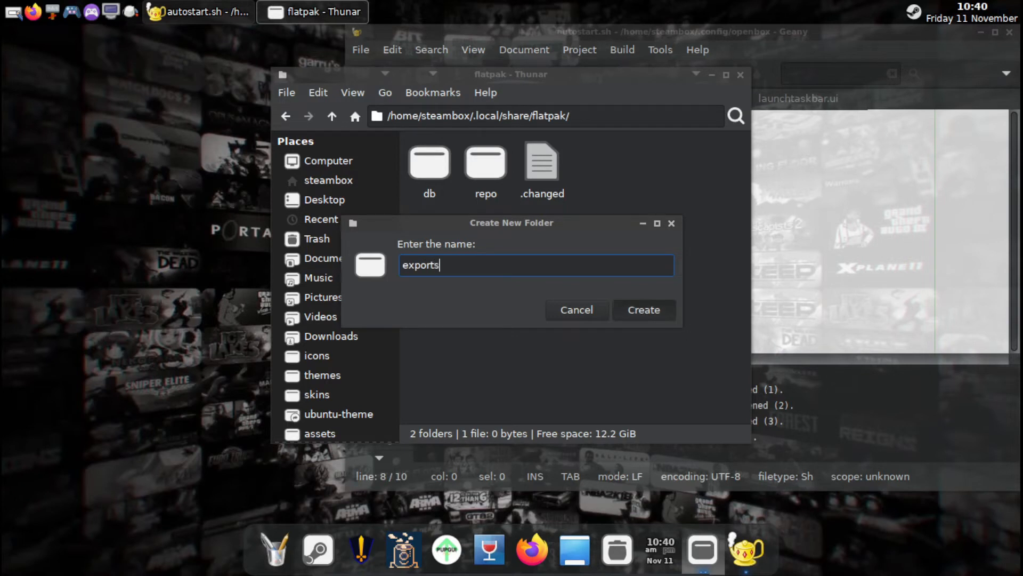
key("Return")
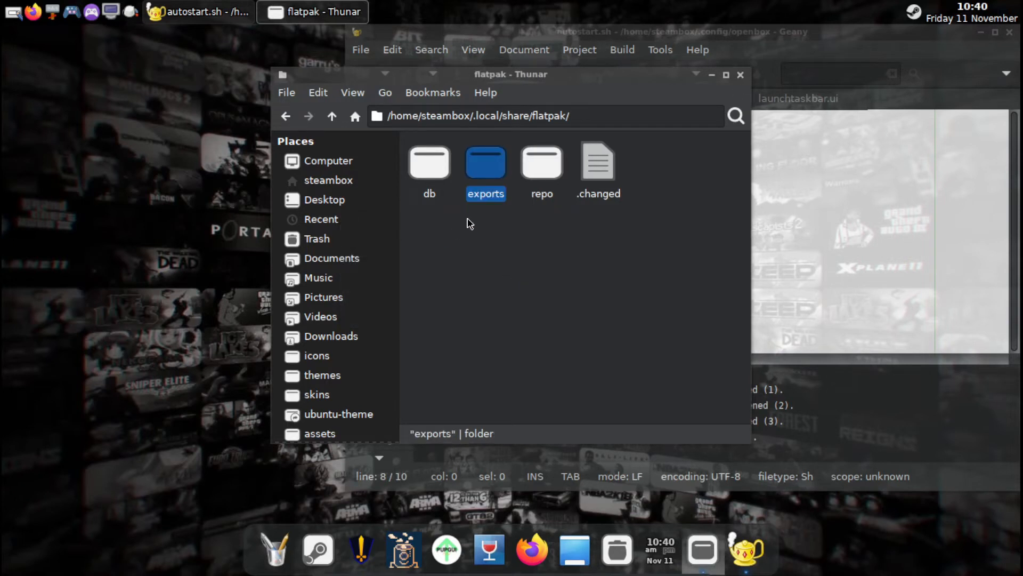
Open the exports folder and create a folder named share inside it.
double_click(480, 170)
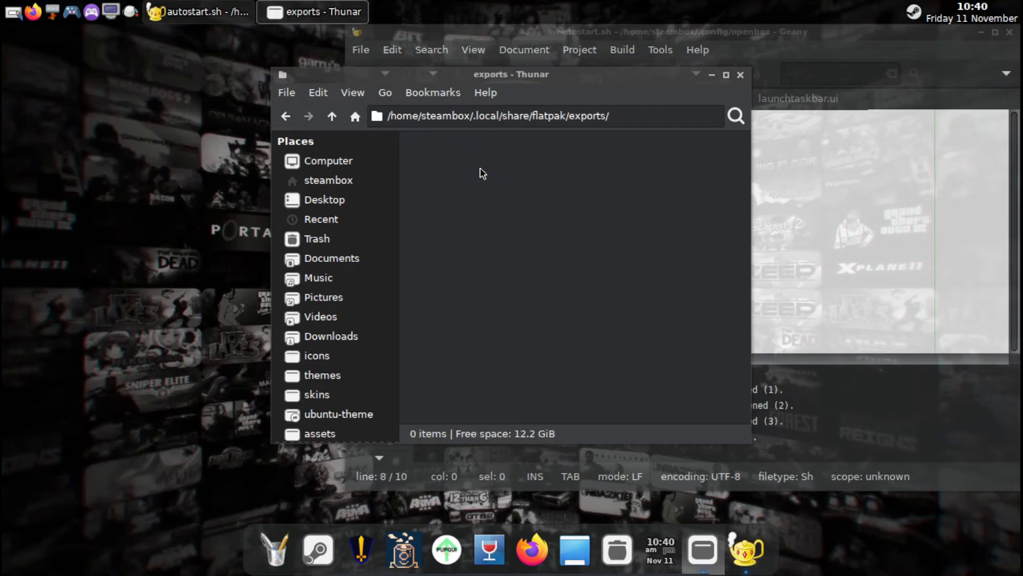
right_click(460, 214)
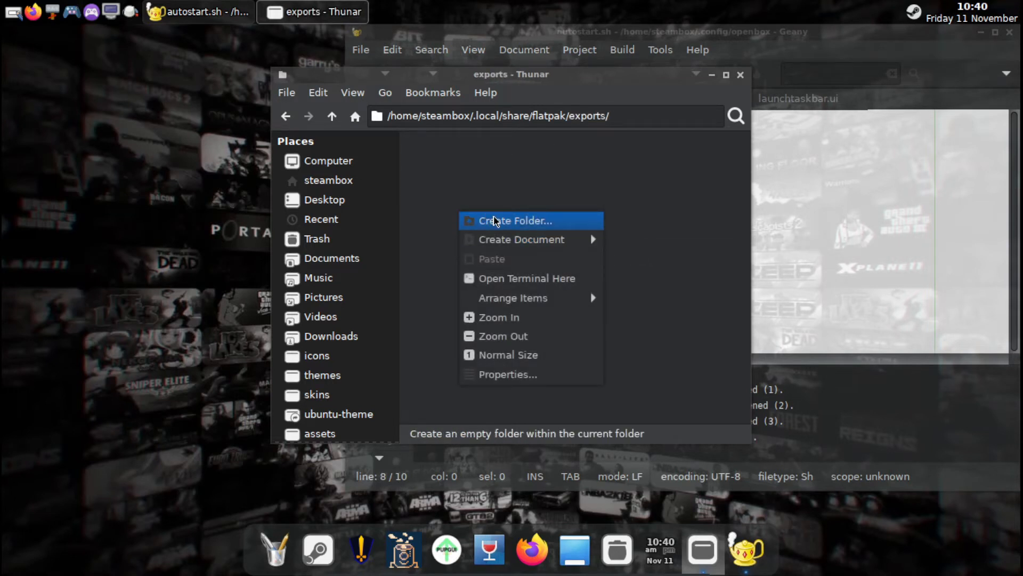
left_click(494, 220)
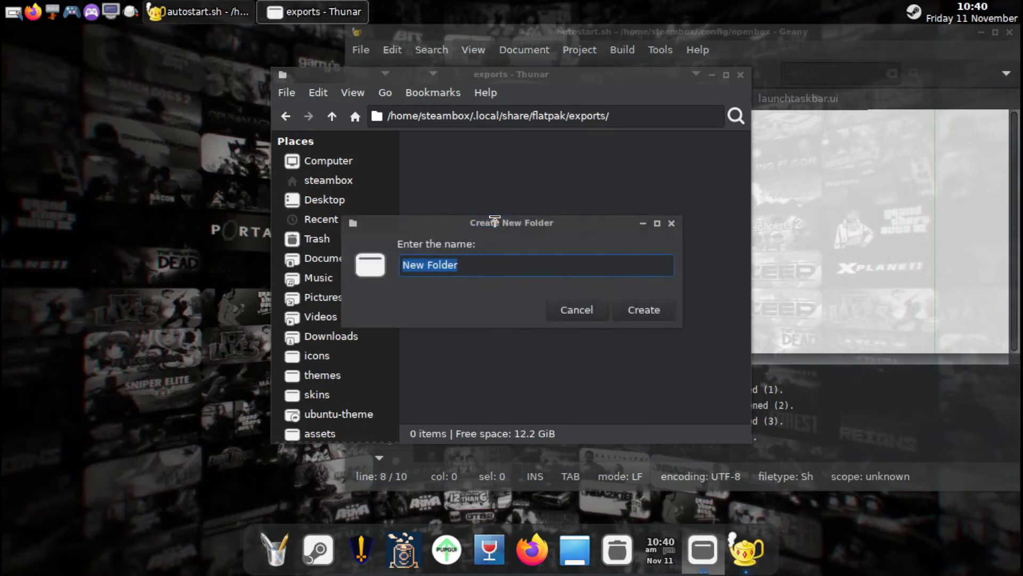
type("share")
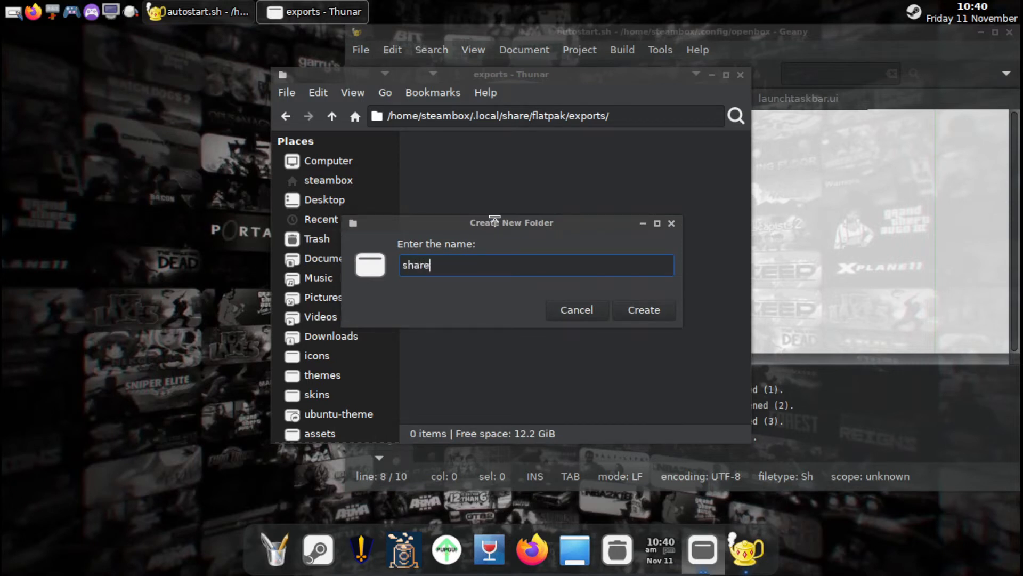
key("Return")
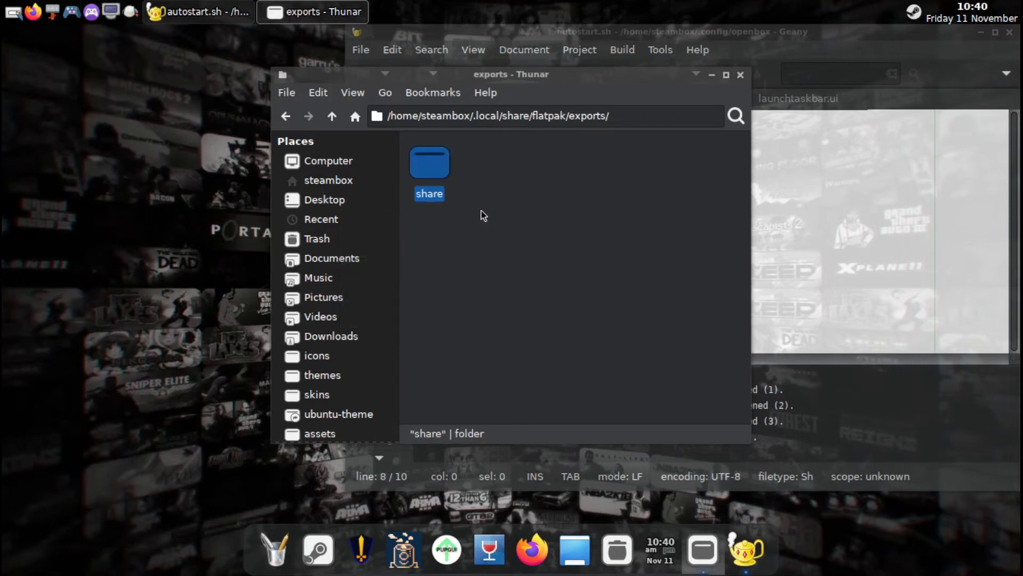
Open the new share folder inside exports and create a folder named applications in it.
double_click(440, 170)
right_click(474, 202)
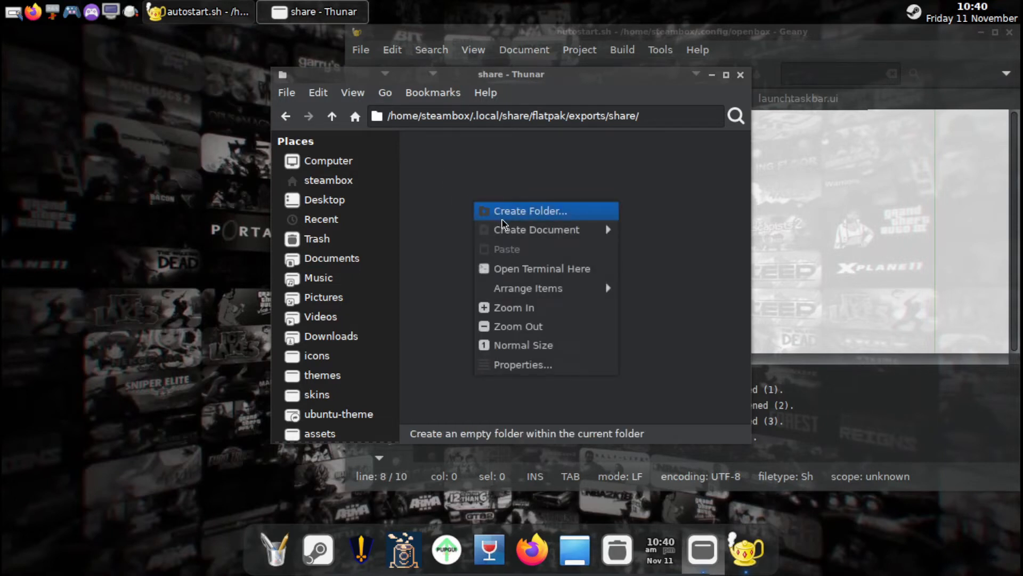
left_click(501, 221)
type("appli")
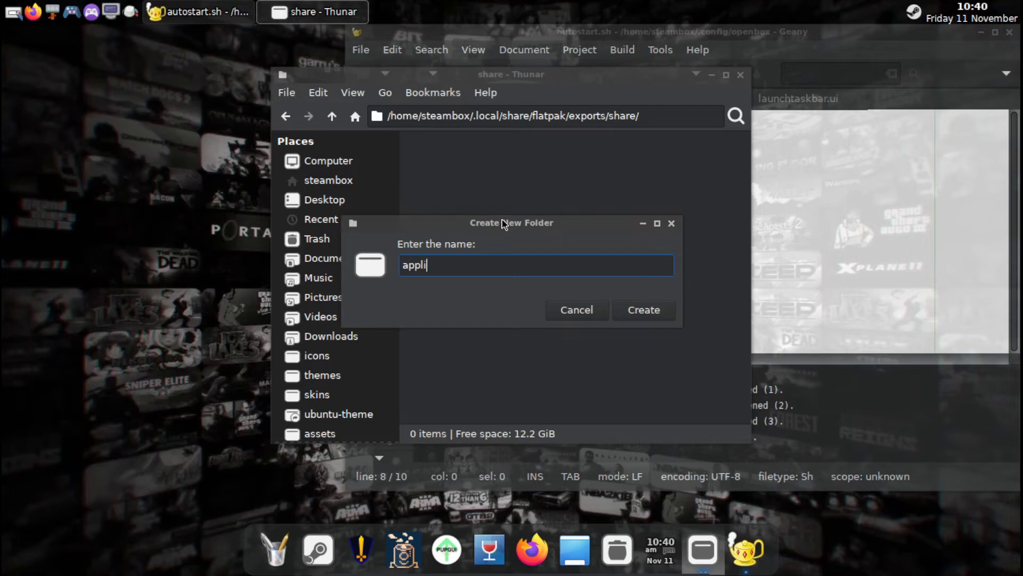
type("cations")
key("Return")
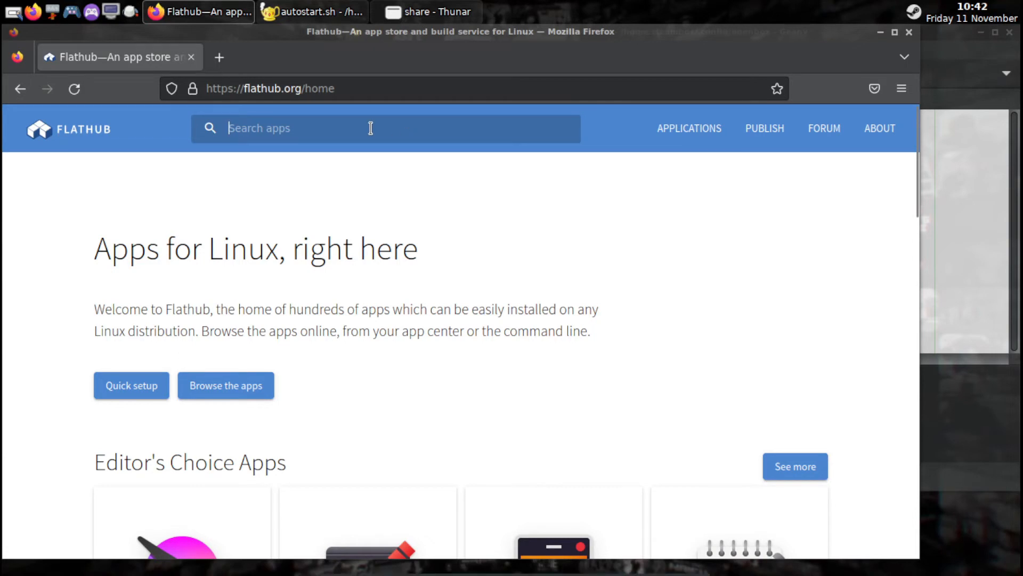
In Firefox, open the Discord page from the Popular Apps section of the Flathub home page.
scroll(493, 394, "down", 8)
scroll(498, 388, "down", 5)
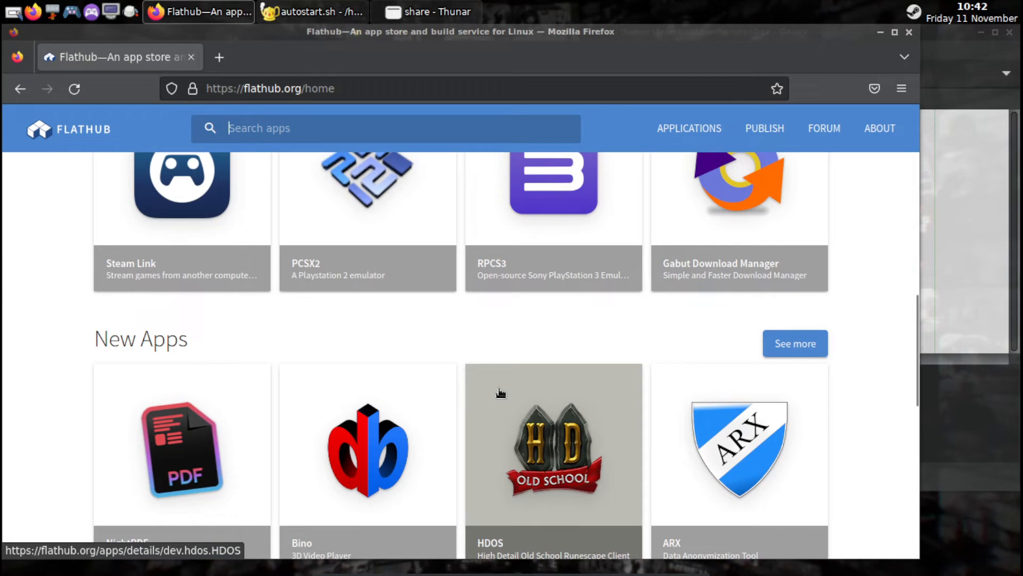
scroll(500, 393, "down", 5)
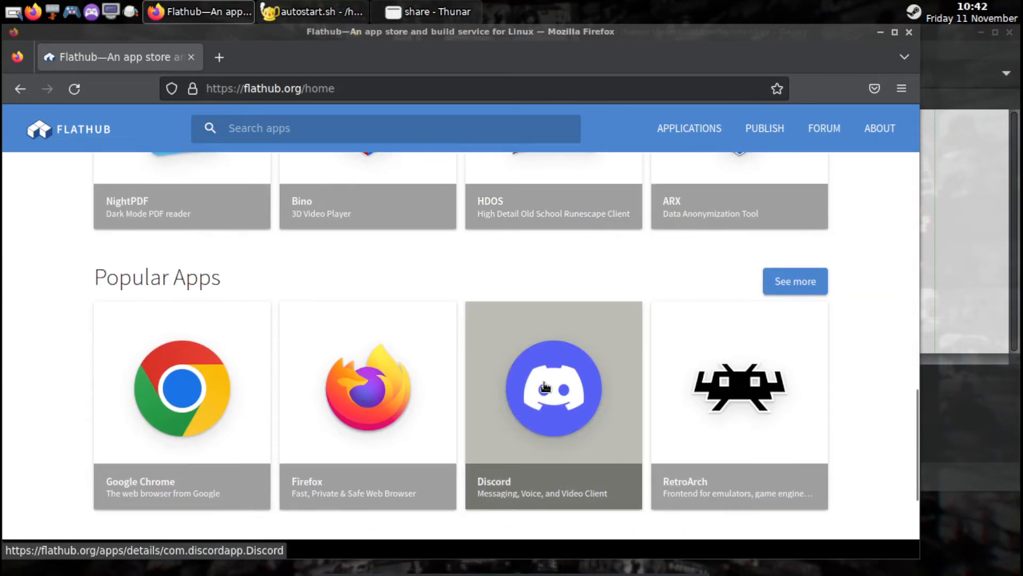
left_click(544, 385)
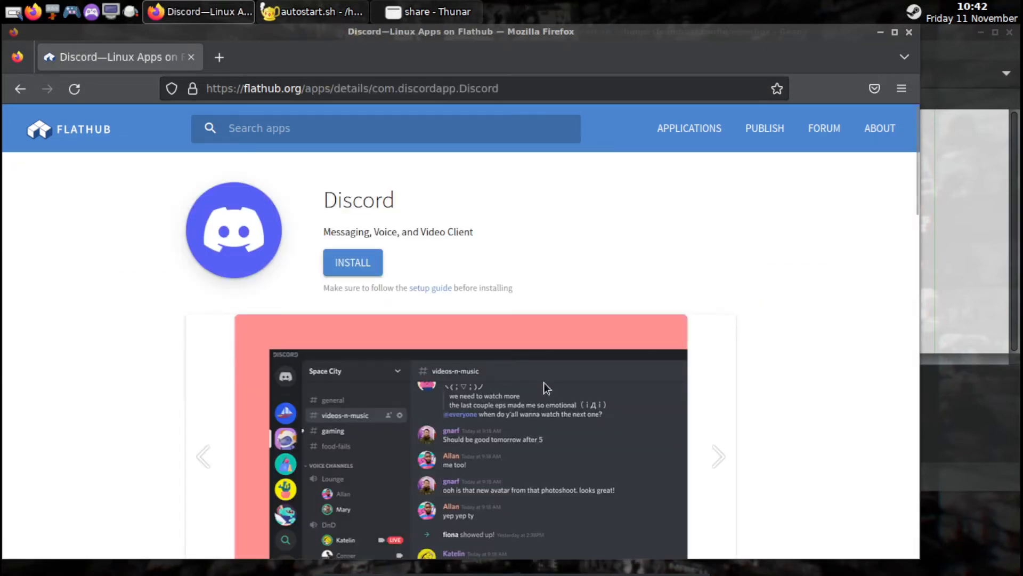
Copy the install command "flatpak install flathub com.discordapp.Discord" from Discord's command line instructions.
scroll(544, 383, "down", 12)
scroll(547, 353, "down", 6)
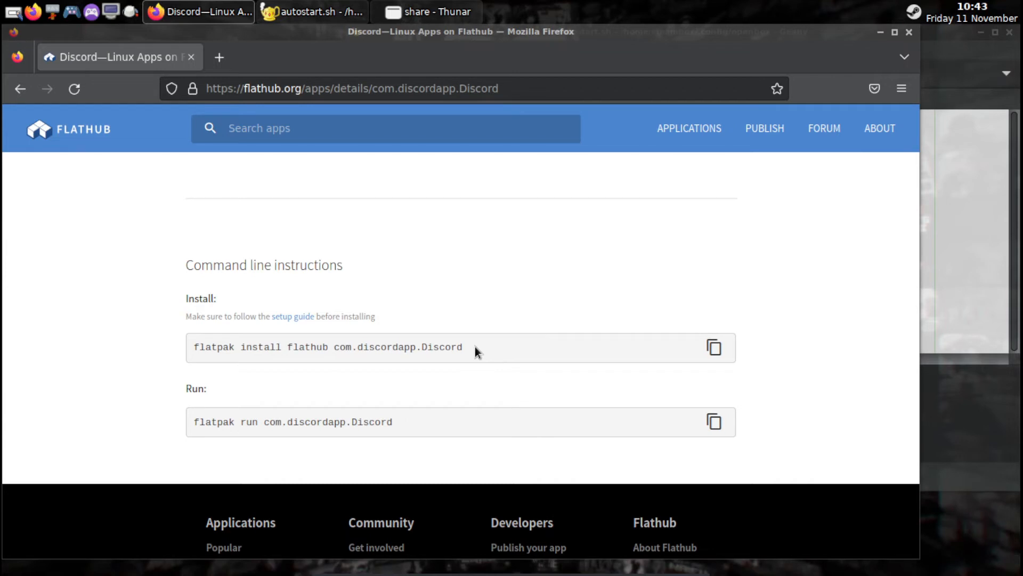
left_click_drag(470, 345, 190, 348)
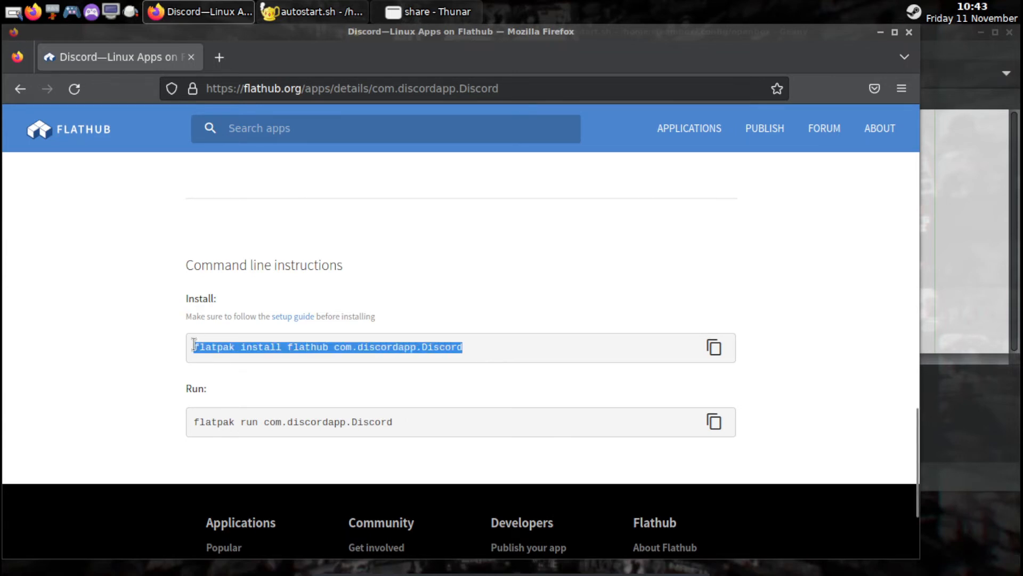
right_click(208, 345)
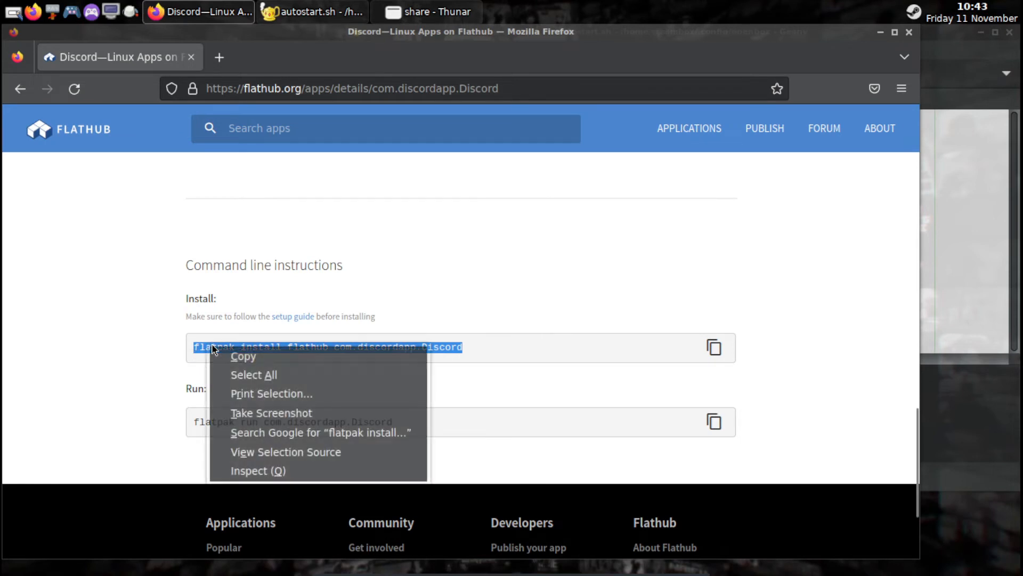
left_click(241, 357)
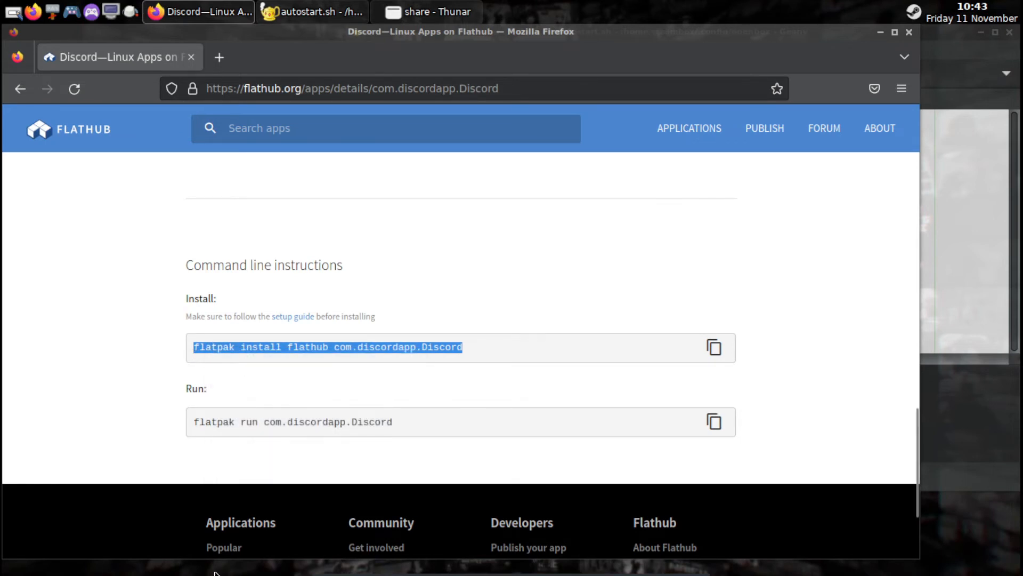
Launch the Terminator terminal from the System Tools applications category.
mouse_move(215, 573)
left_click(274, 555)
mouse_move(316, 376)
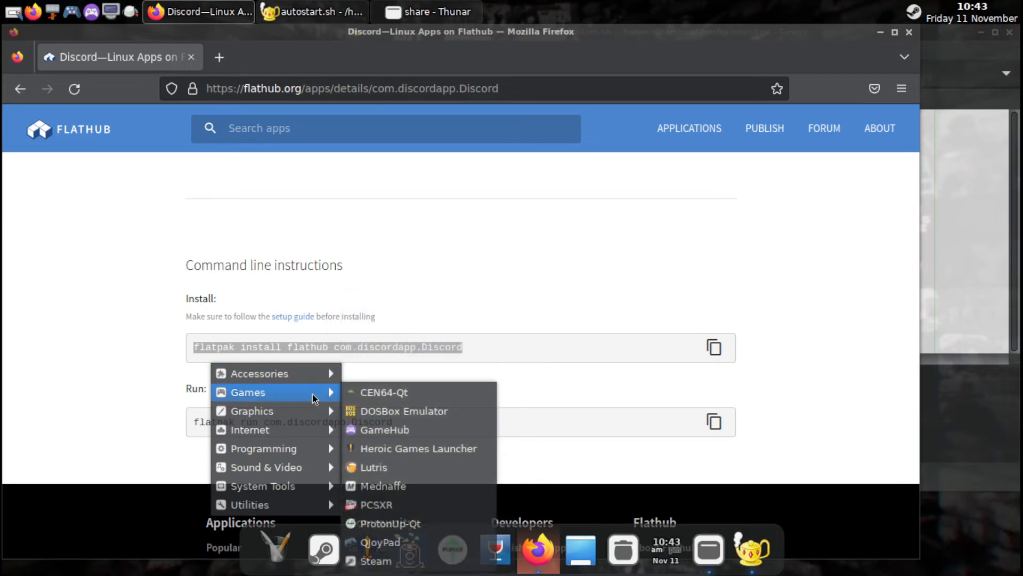
mouse_move(302, 490)
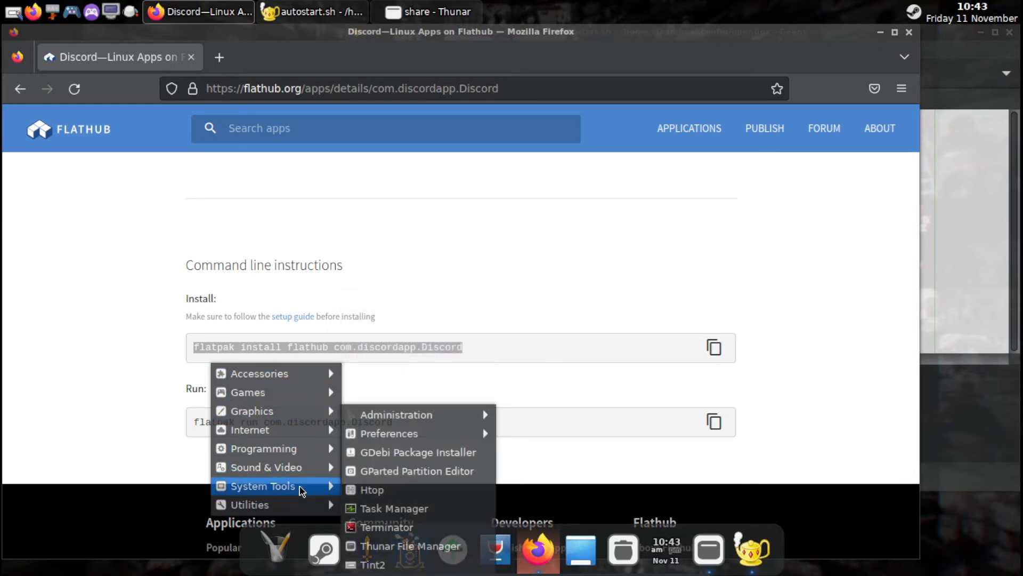
left_click(367, 526)
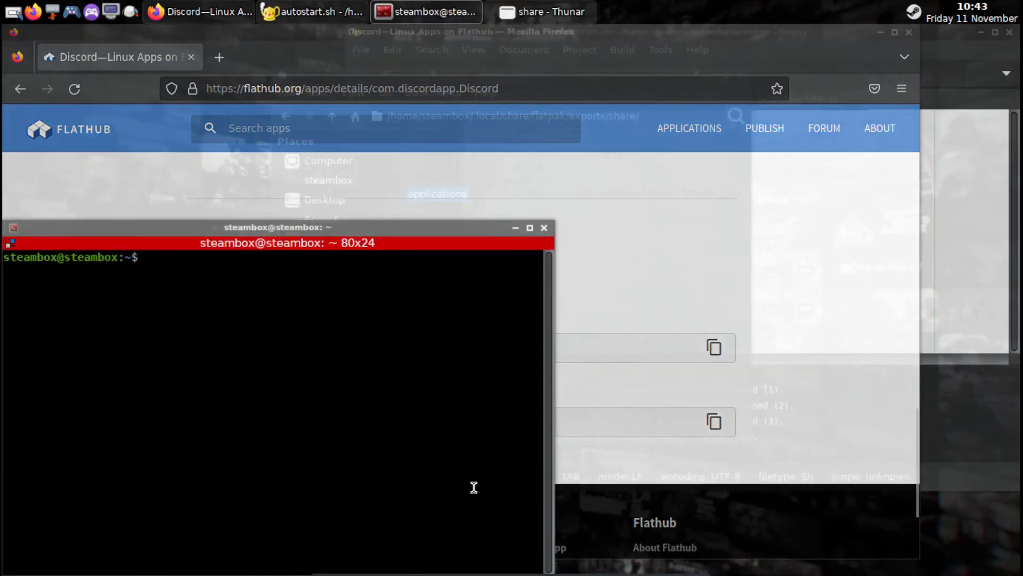
Paste and run "flatpak install flathub com.discordapp.Discord" in the terminal, accepting the proposed changes to the system installation.
right_click(162, 261)
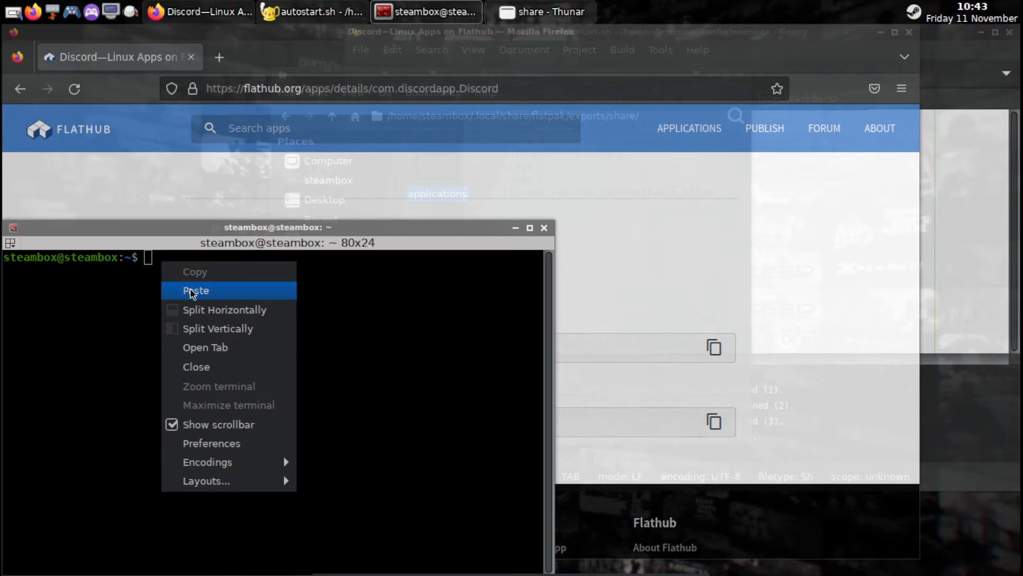
left_click(190, 290)
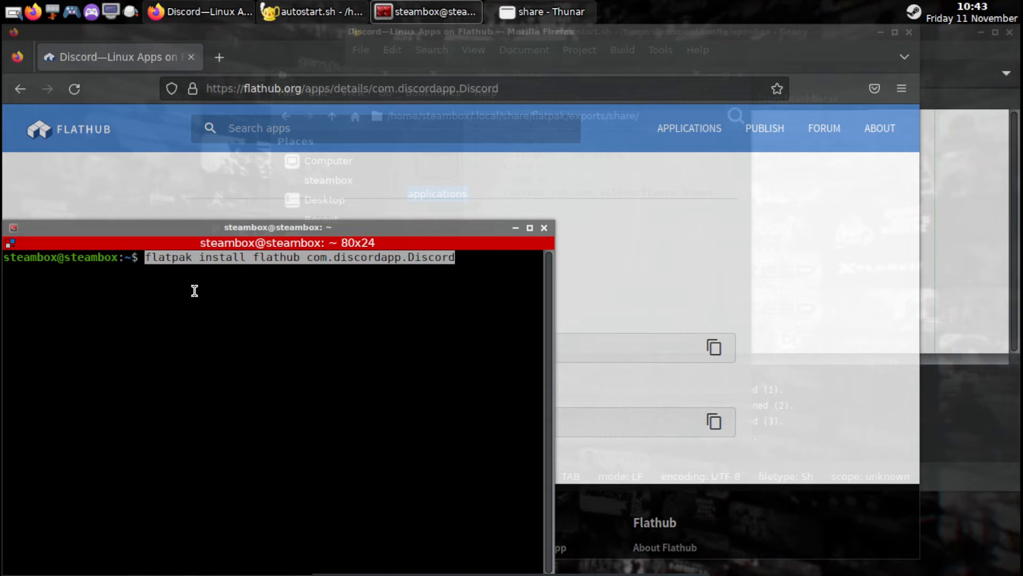
key("Return")
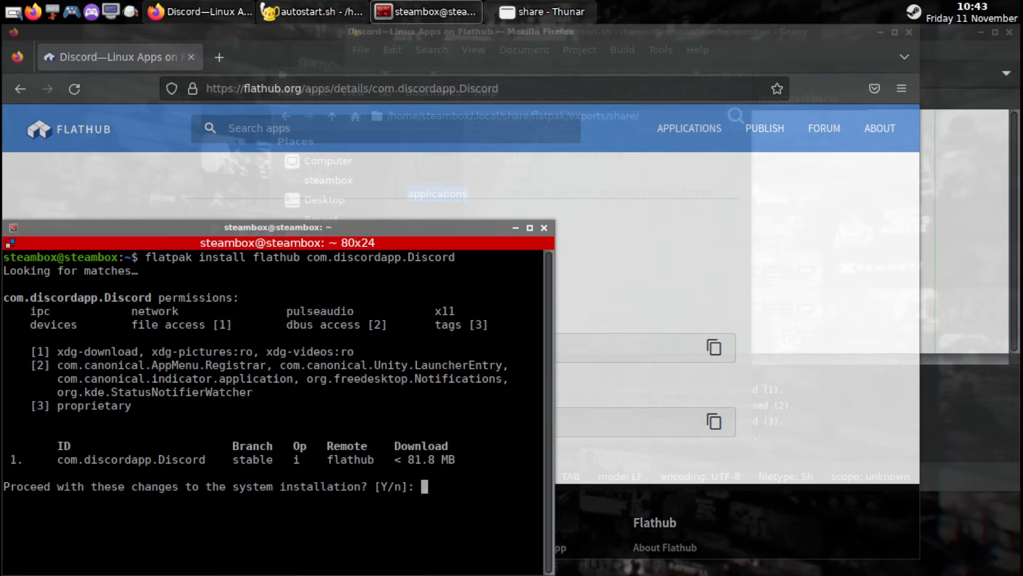
key("Return")
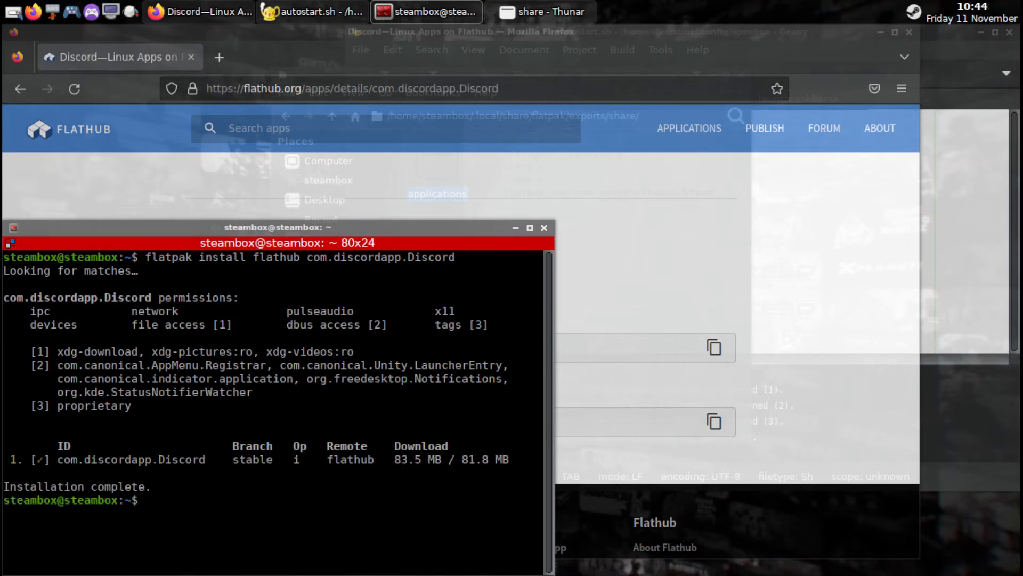
Switch to the Thunar file manager and open the applications folder inside .local/share/flatpak/exports/share in the home directory.
mouse_move(292, 574)
left_click(561, 13)
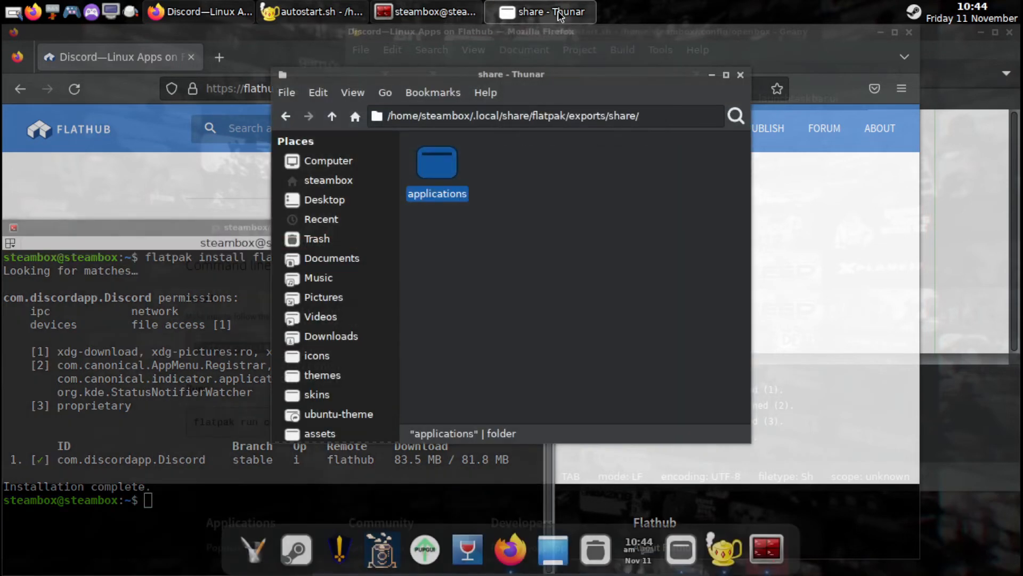
double_click(445, 172)
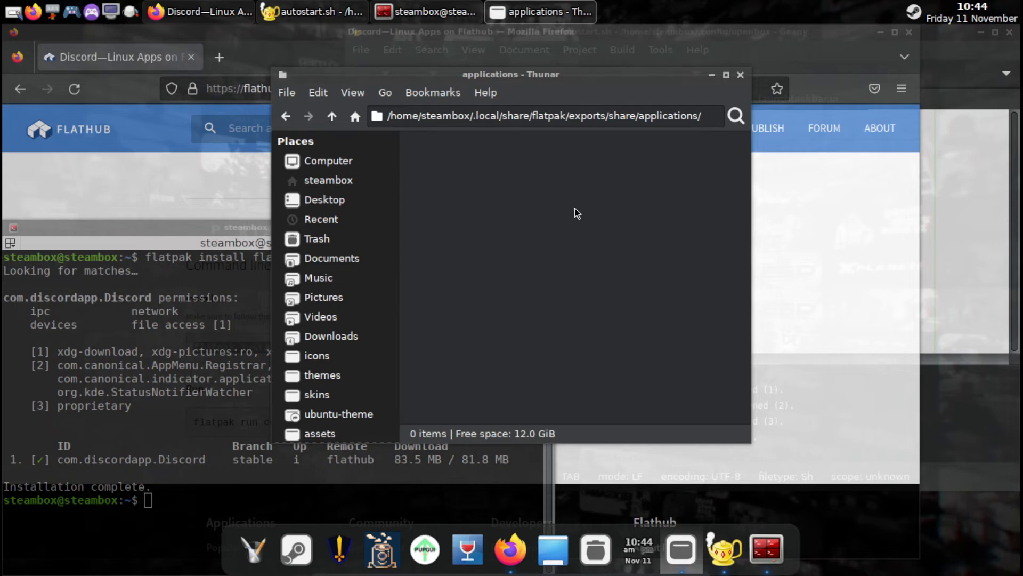
Go to /var/lib/flatpak/exports/share/applications and add com.discordapp.Discord.desktop to the dock, just before Firefox.
left_click(360, 96)
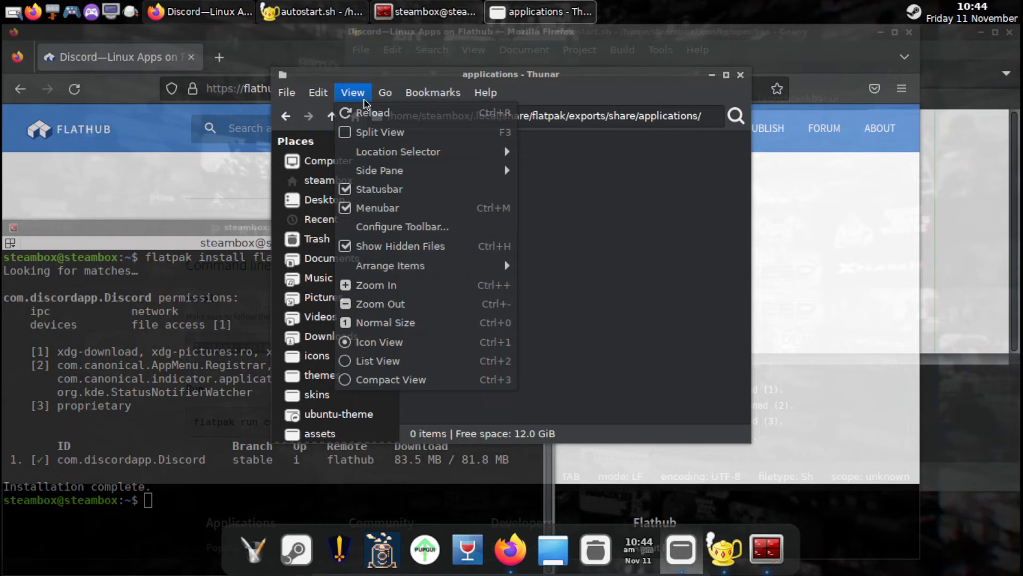
left_click(613, 269)
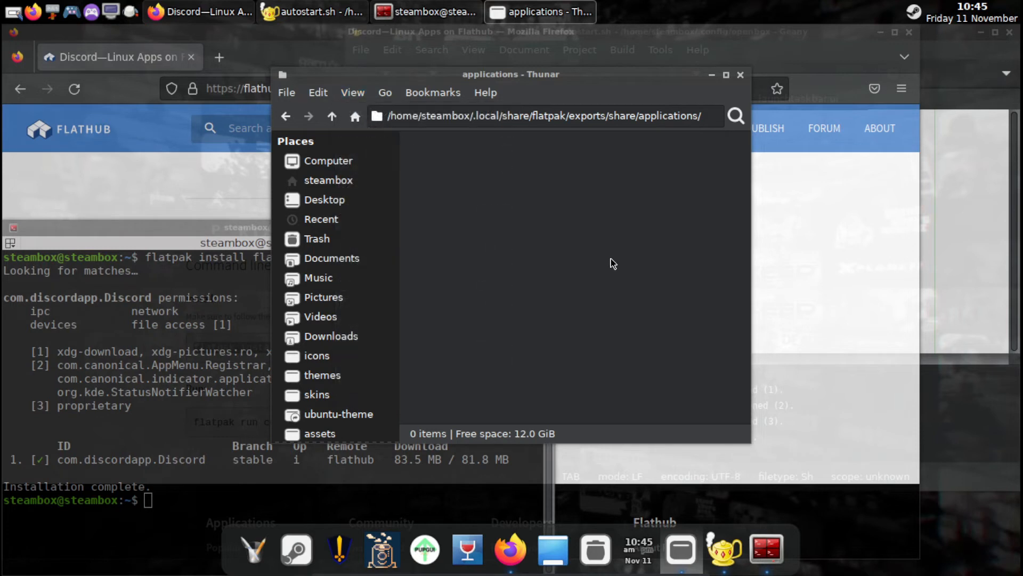
left_click(434, 92)
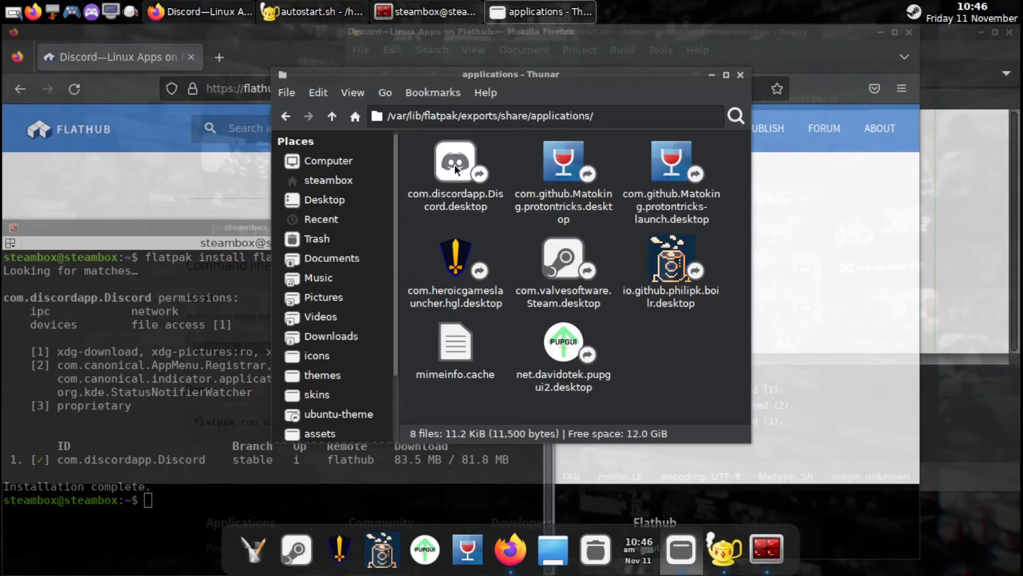
left_click_drag(455, 165, 481, 549)
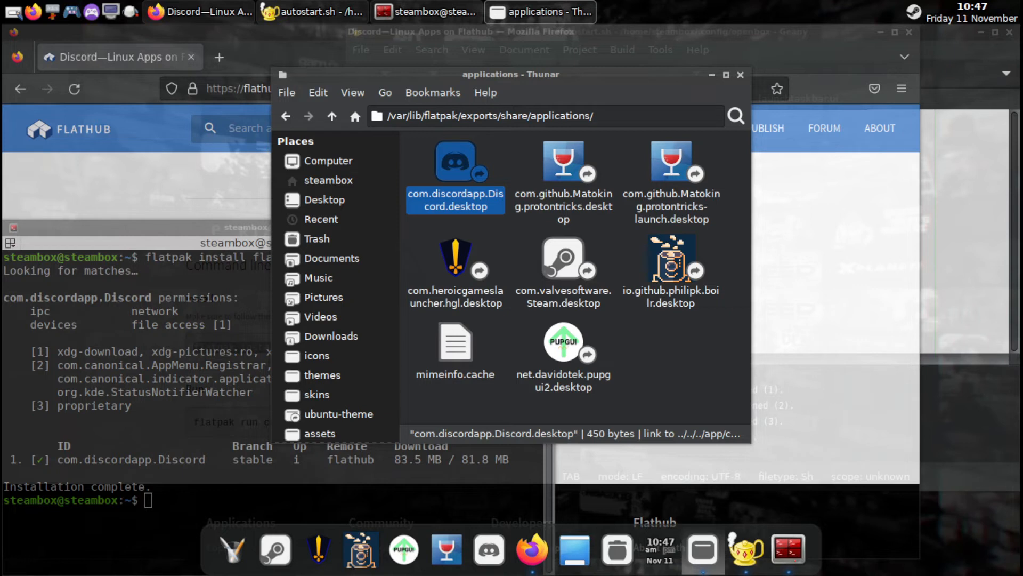
Go back from the flatpak exports folder to the file system root and open /usr/share.
left_click(286, 116)
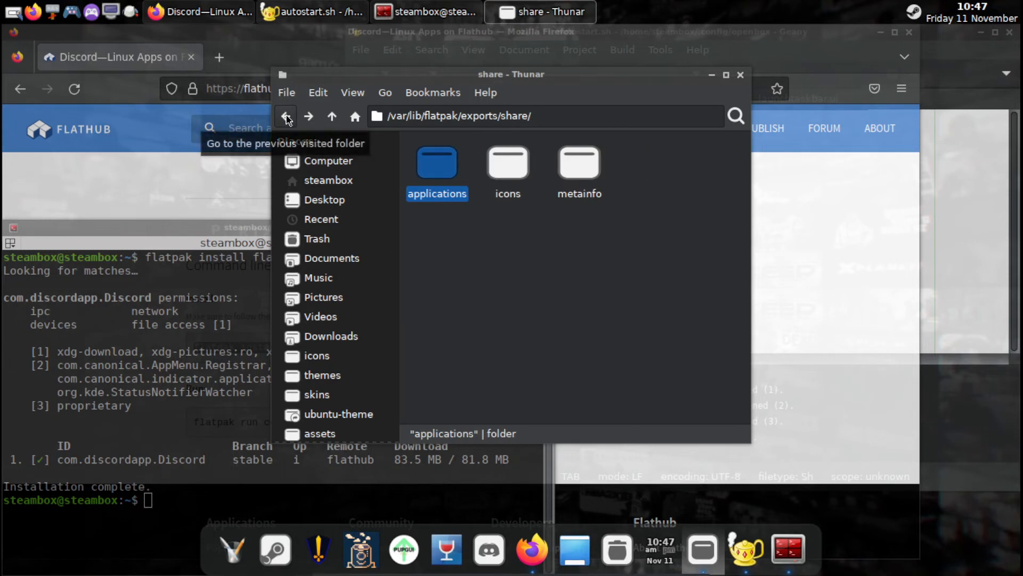
left_click(287, 119)
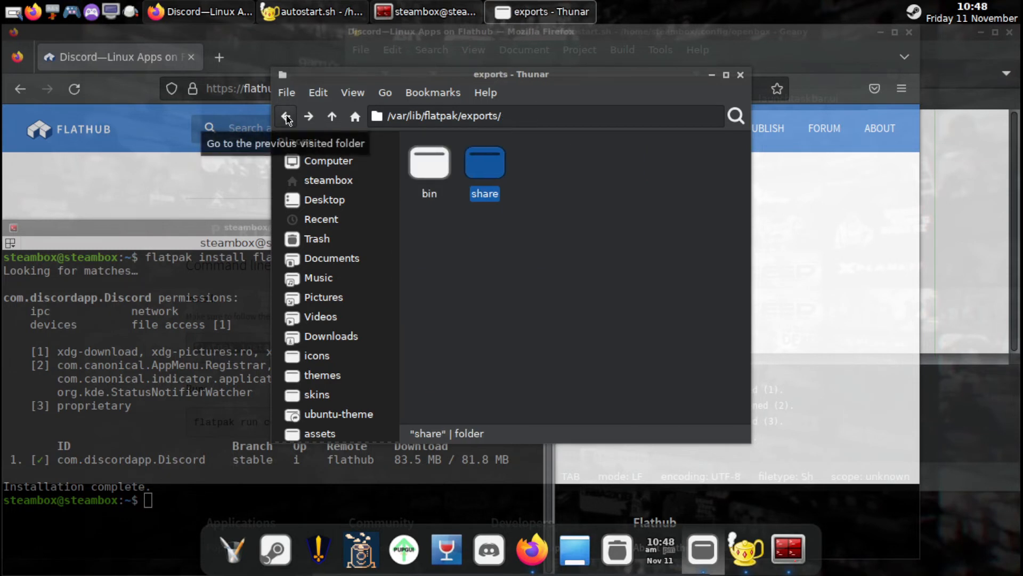
left_click(287, 118)
left_click(287, 118)
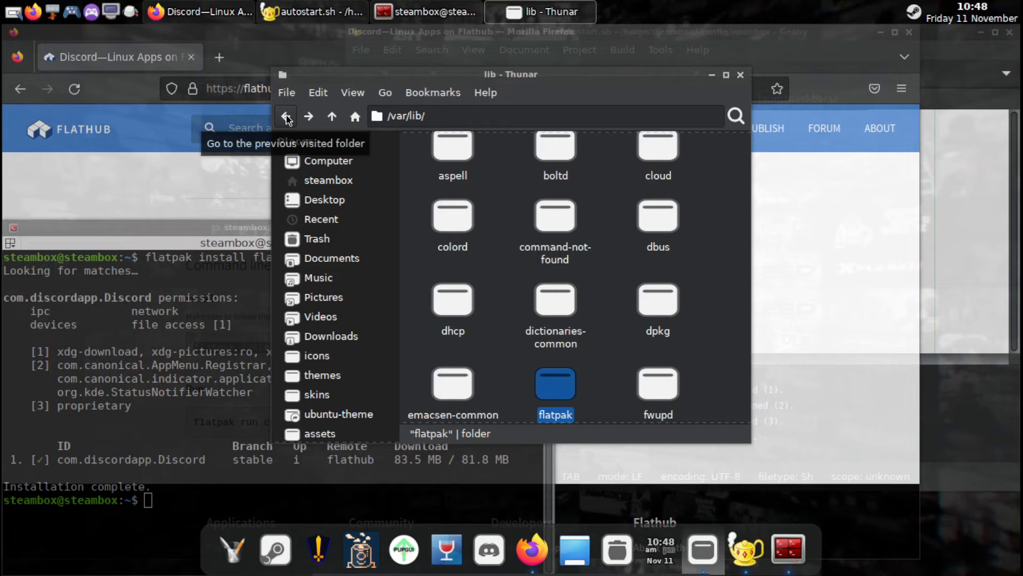
left_click(287, 119)
left_click(287, 119)
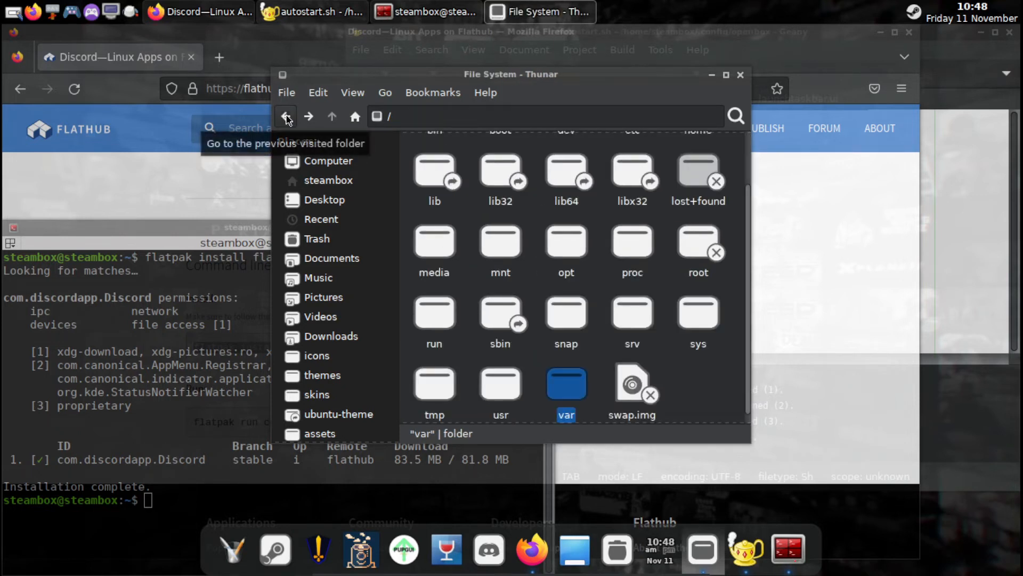
double_click(501, 382)
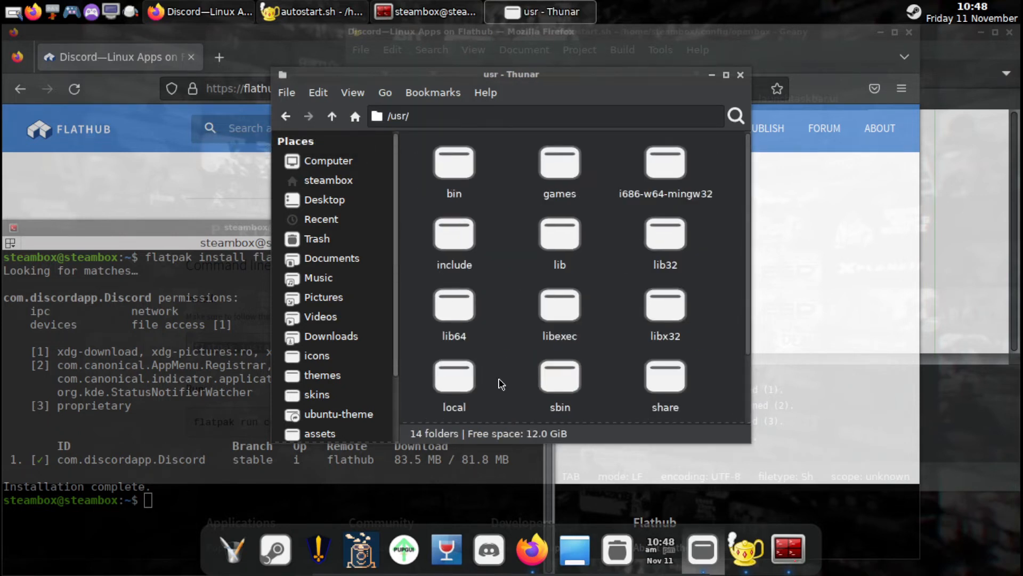
double_click(661, 379)
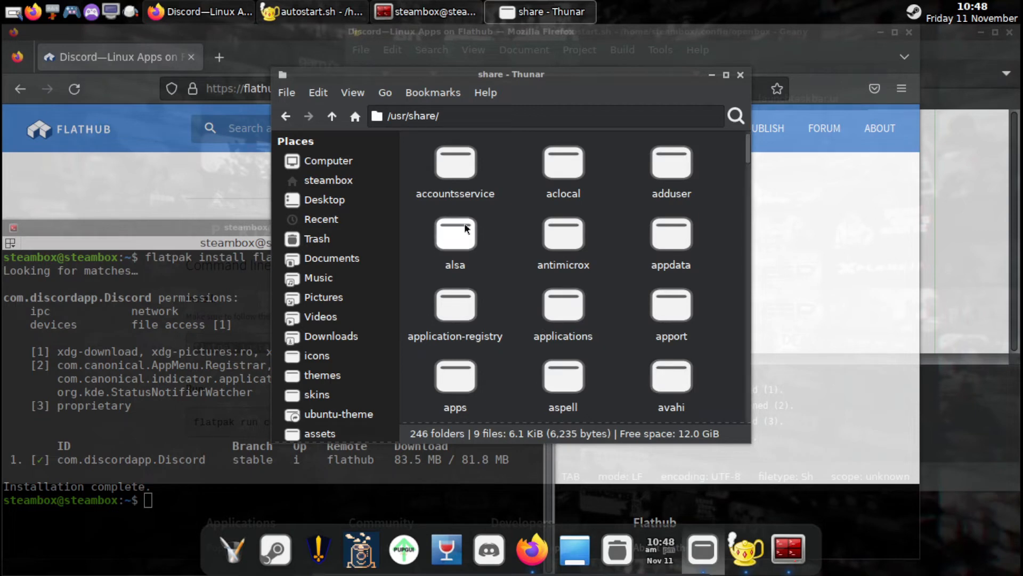
Find the sddm folder in /usr/share and open its themes/debian-maui subfolder.
scroll(629, 294, "down", 5)
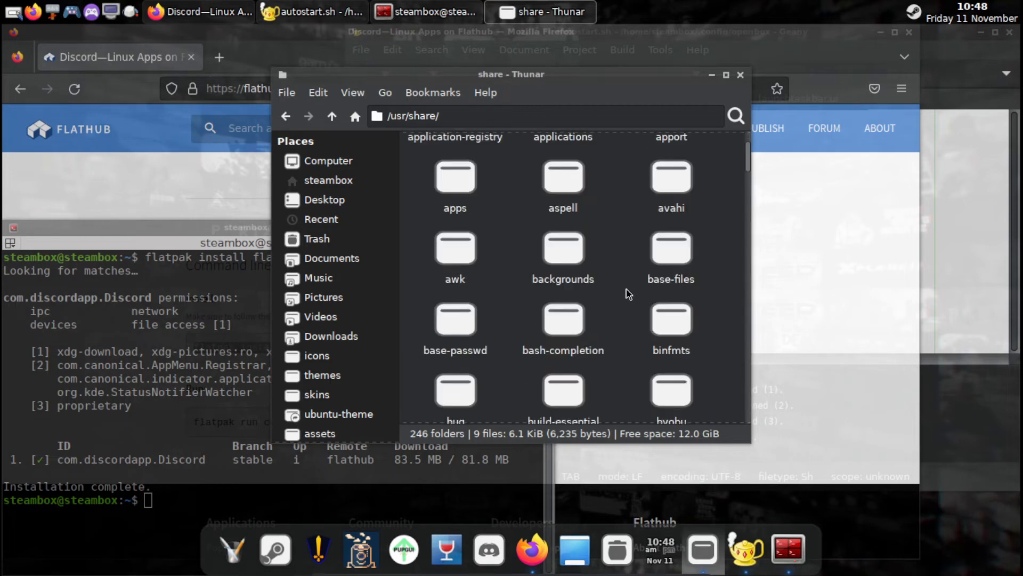
scroll(629, 293, "down", 5)
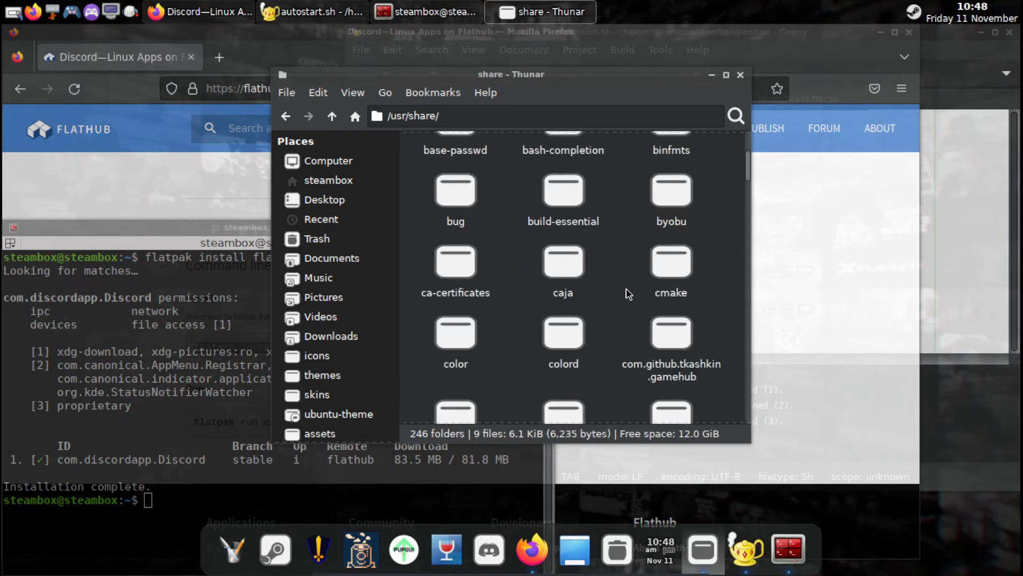
scroll(629, 294, "down", 10)
scroll(629, 294, "down", 8)
scroll(629, 294, "down", 8)
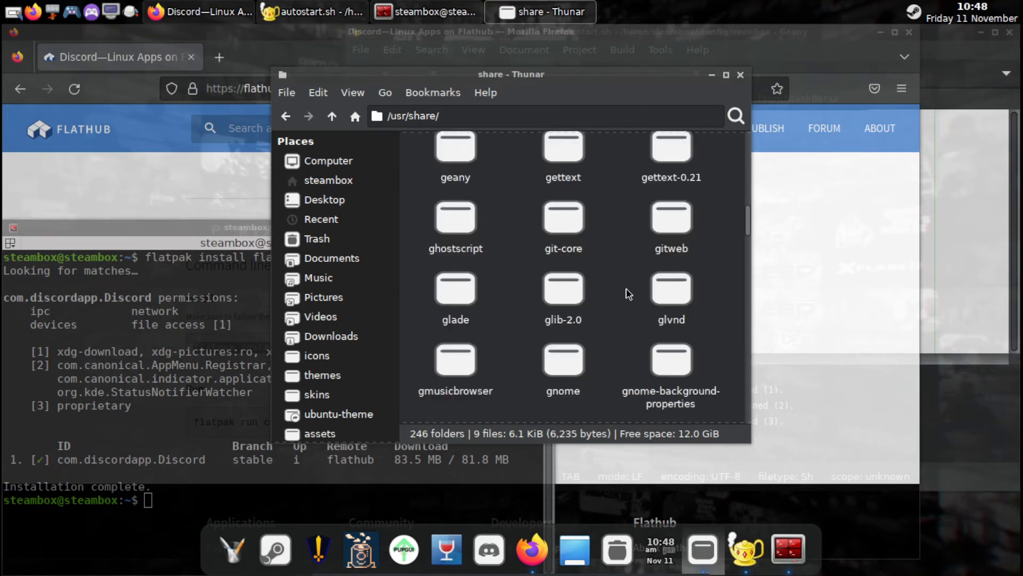
scroll(629, 294, "down", 6)
scroll(629, 294, "down", 3)
scroll(629, 294, "down", 3)
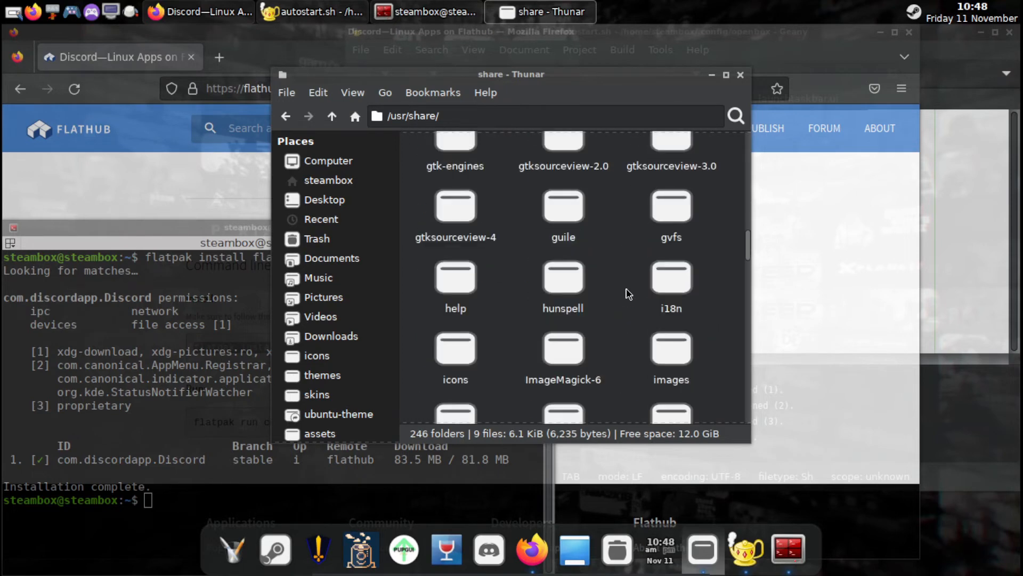
scroll(629, 294, "down", 1)
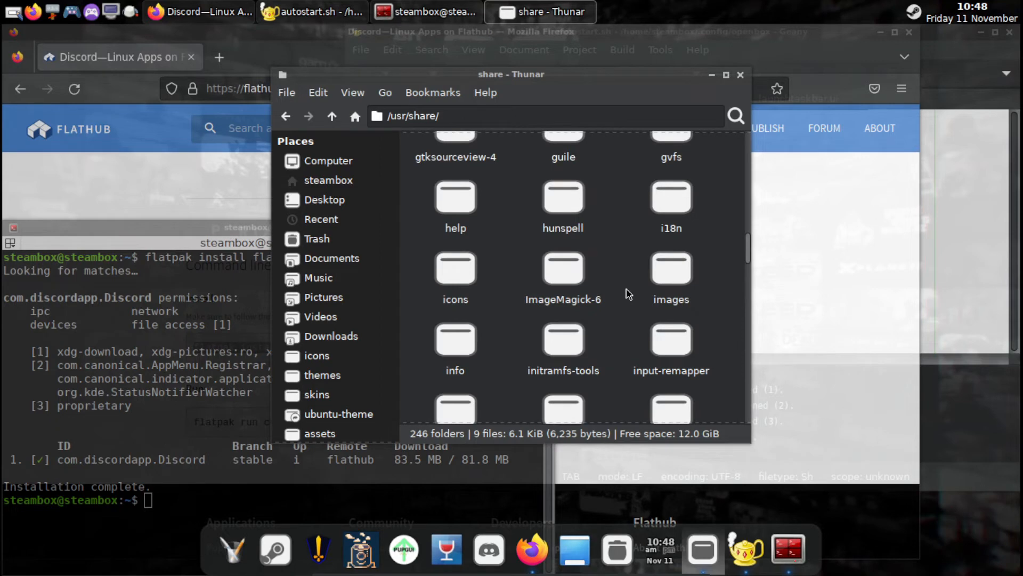
scroll(629, 294, "down", 5)
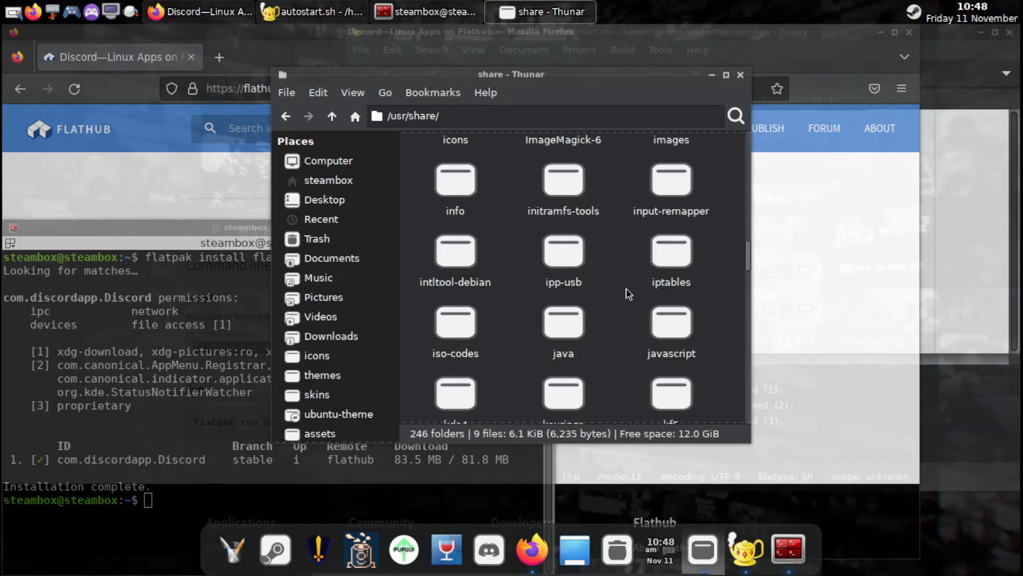
scroll(629, 294, "down", 3)
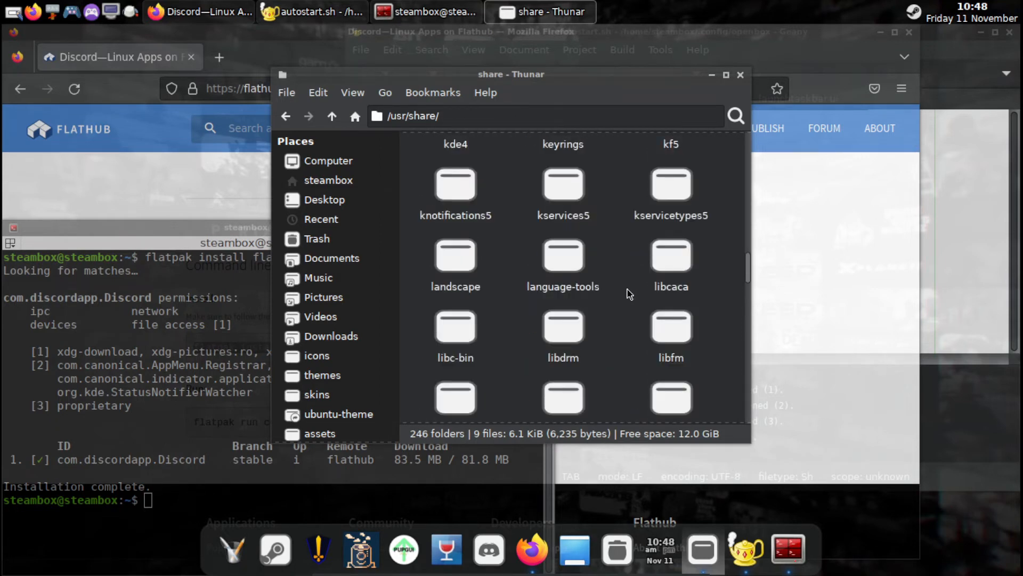
scroll(629, 294, "down", 10)
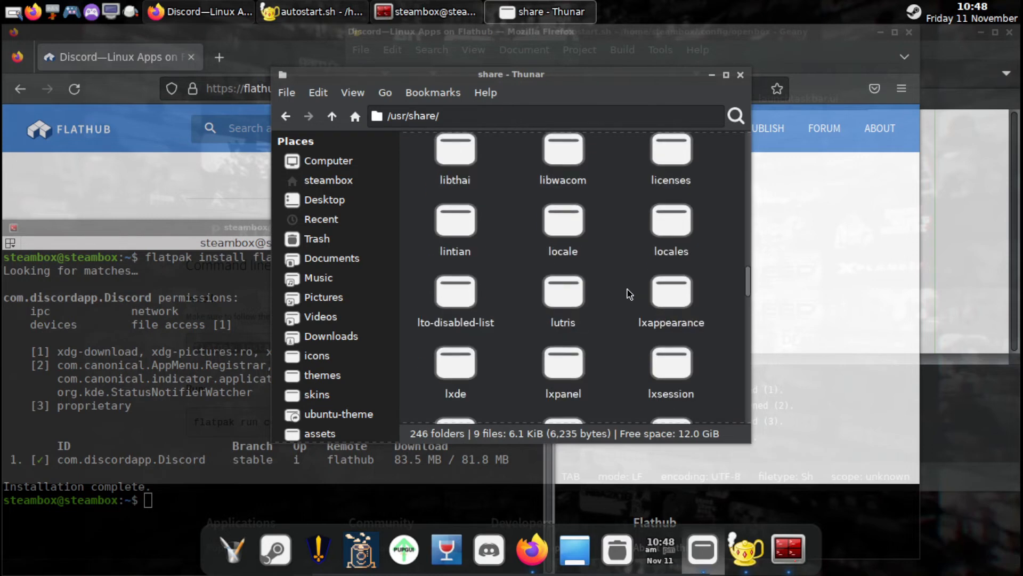
scroll(630, 294, "down", 9)
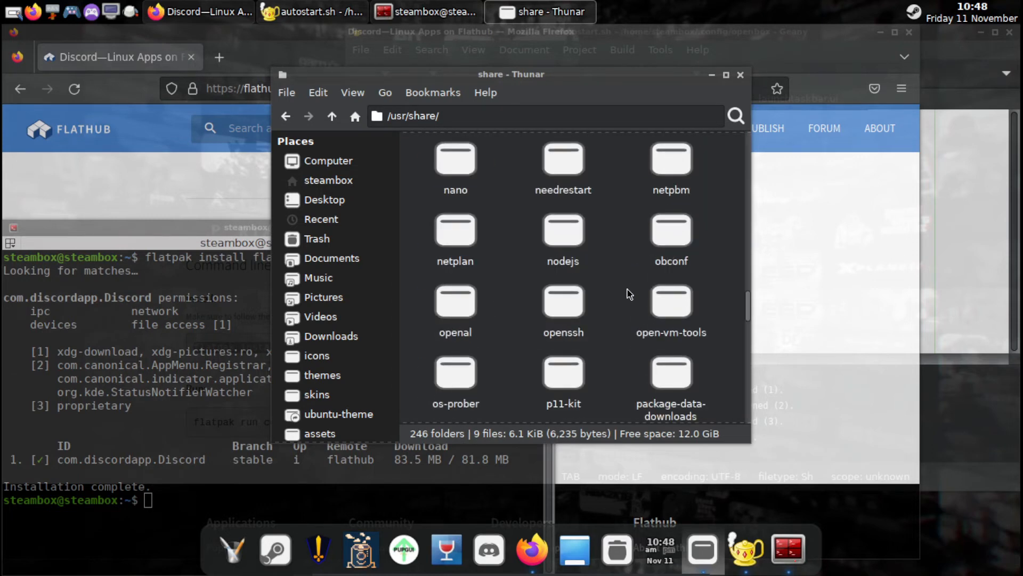
scroll(629, 296, "down", 4)
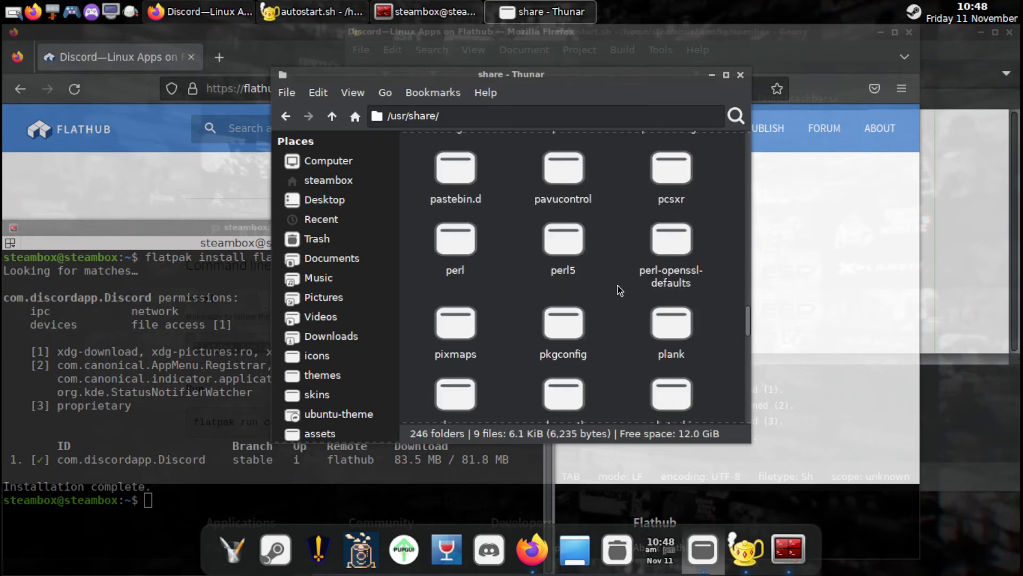
scroll(634, 285, "down", 8)
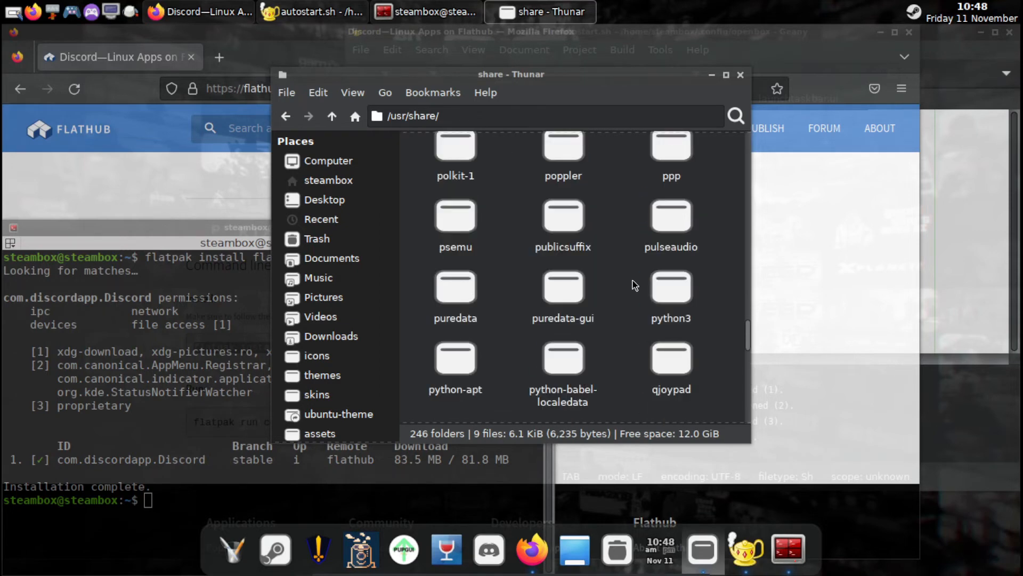
scroll(635, 285, "down", 2)
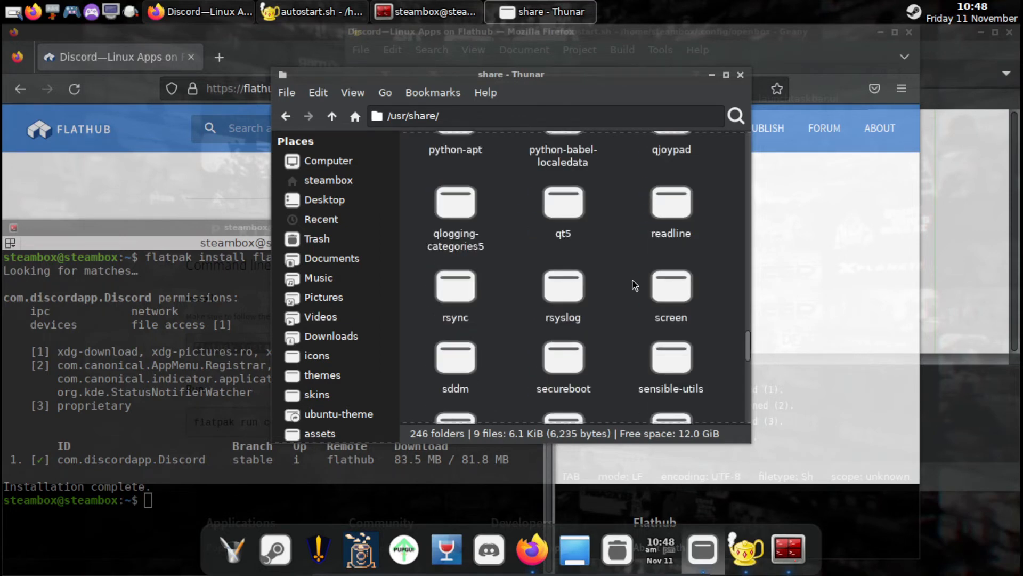
double_click(476, 373)
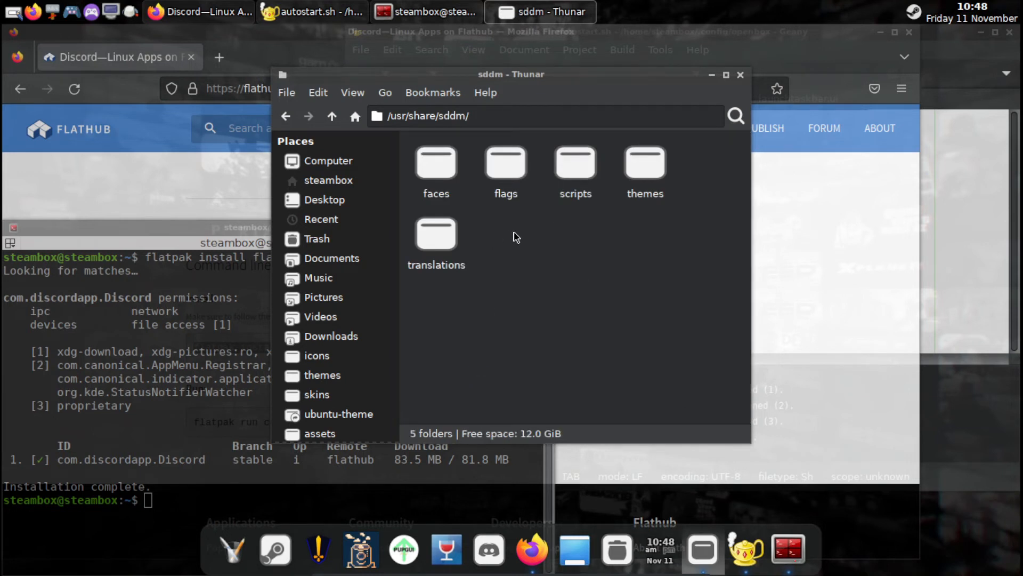
double_click(648, 164)
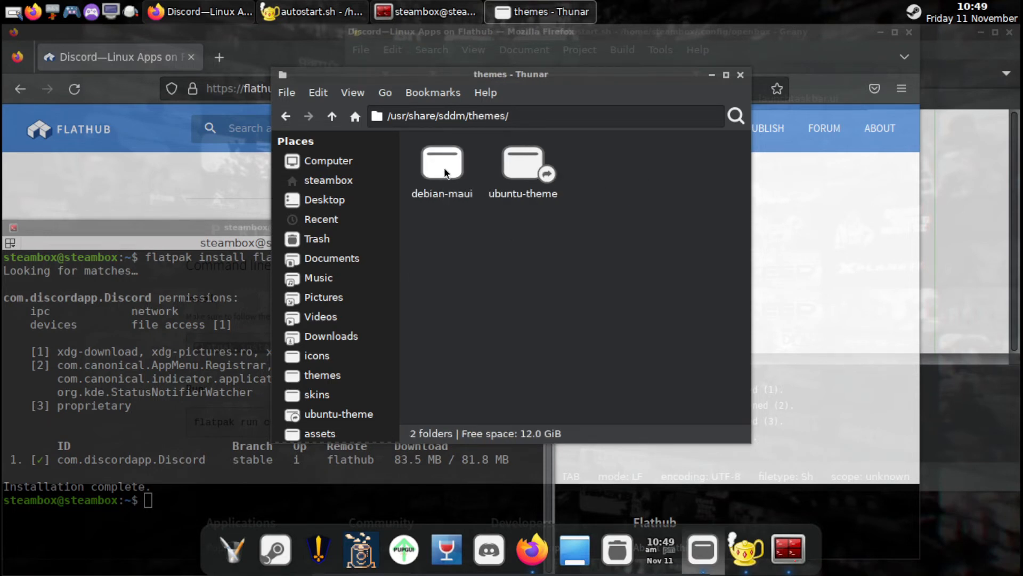
double_click(461, 173)
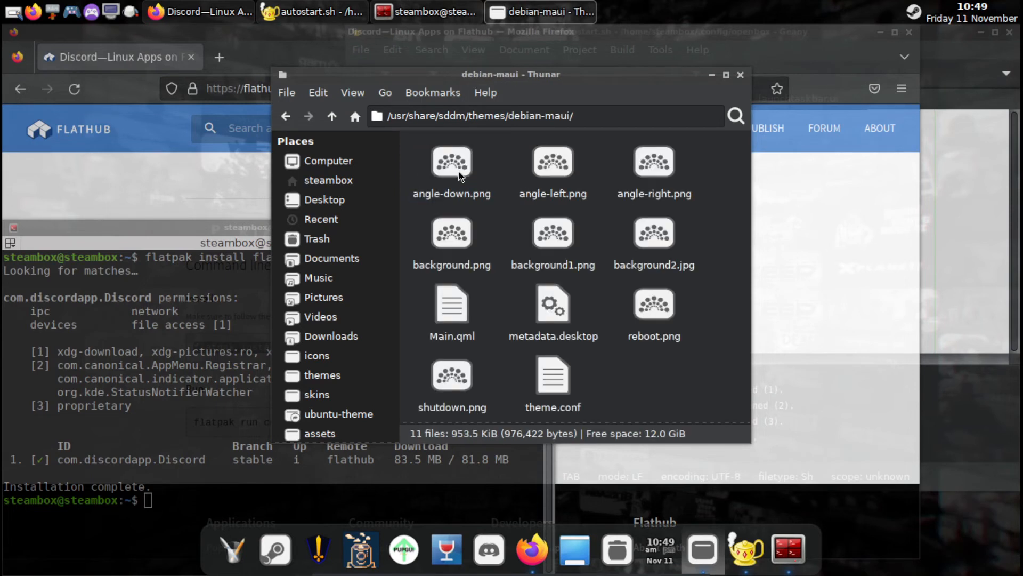
Open the debian-maui theme.conf in Geany to examine its background setting, and close the editor.
right_click(555, 368)
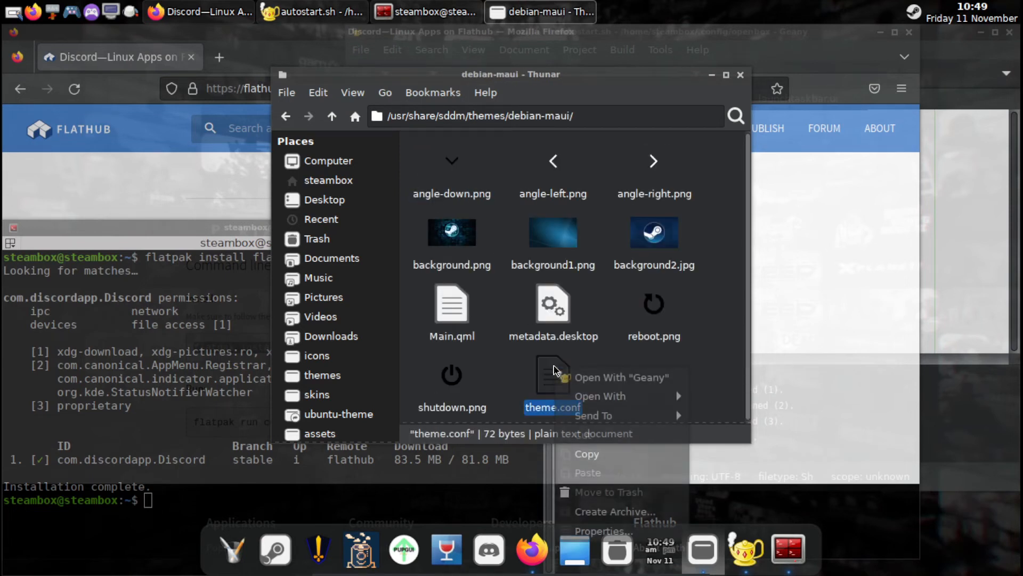
left_click(582, 383)
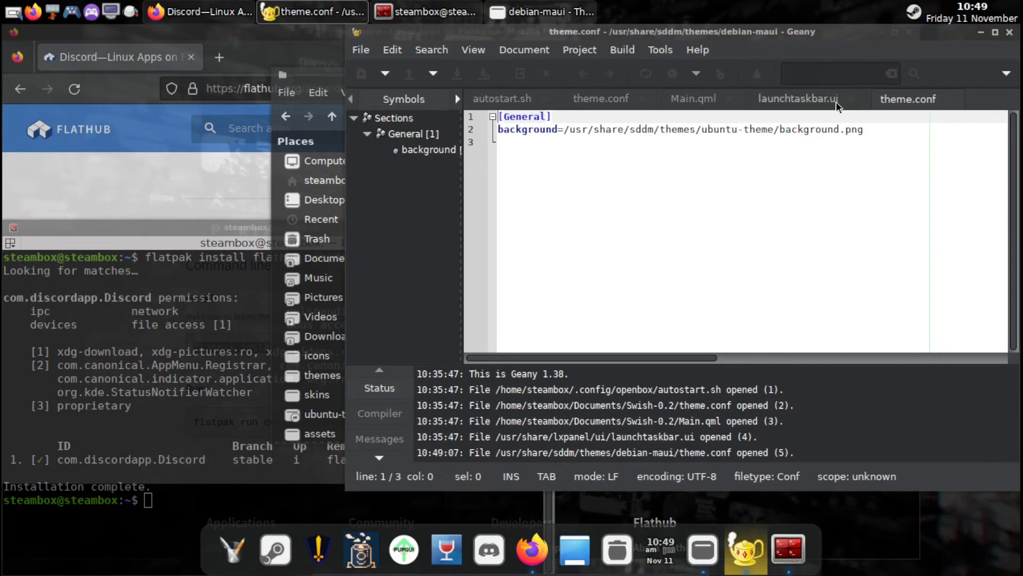
left_click(1012, 35)
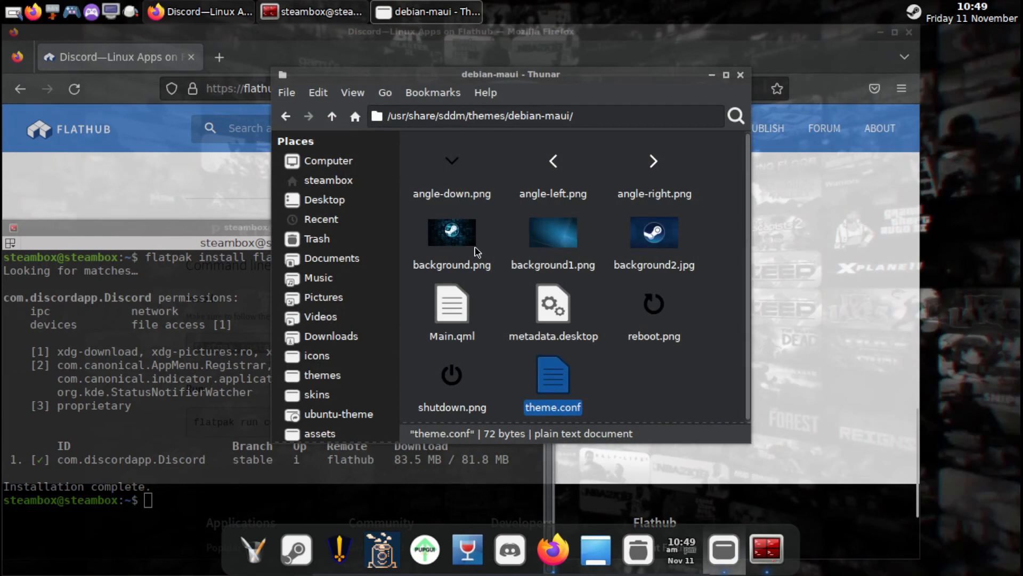
View the debian-maui theme's background.png in ImageMagick and close the image.
right_click(456, 242)
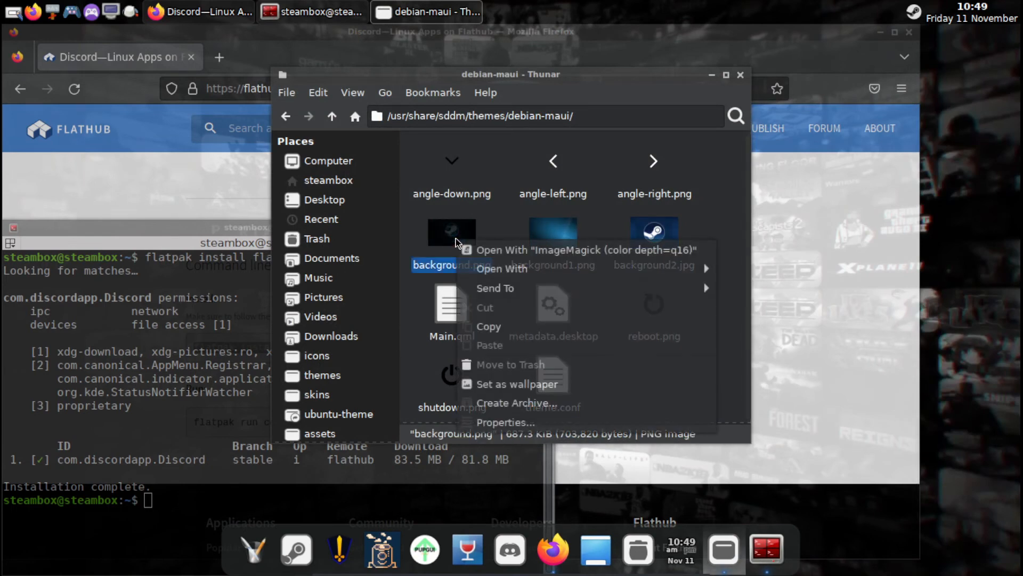
left_click(480, 250)
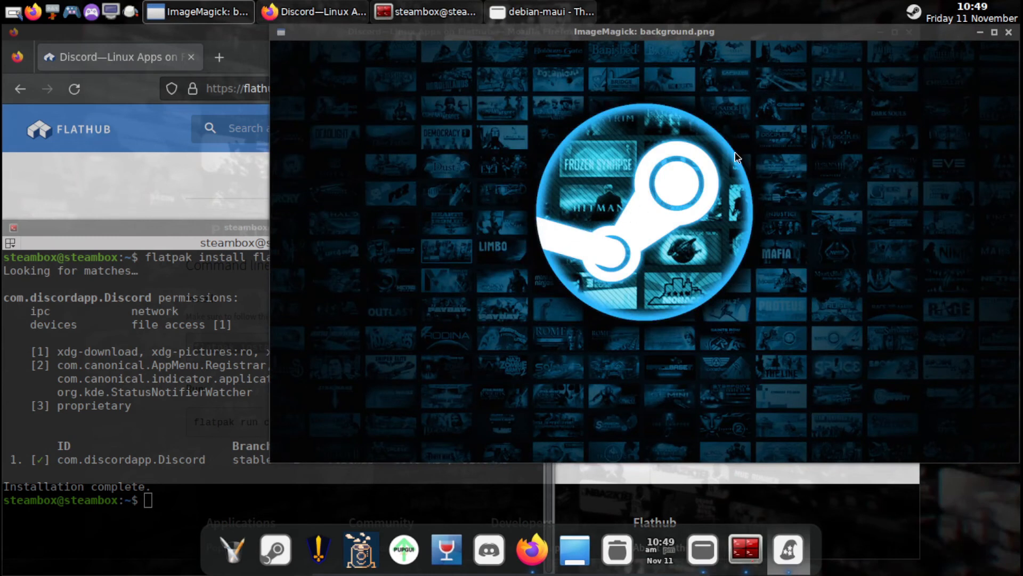
left_click(1009, 33)
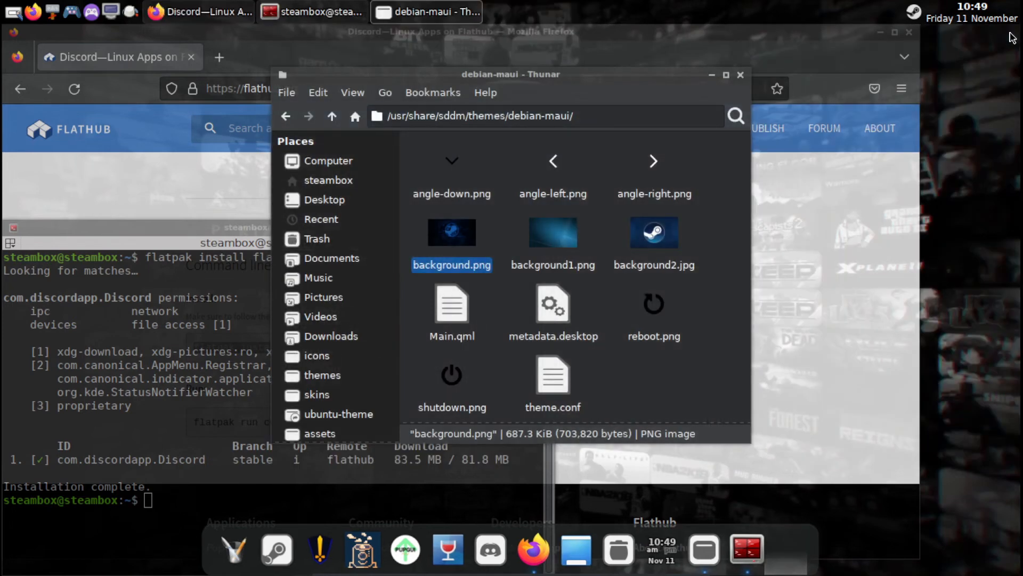